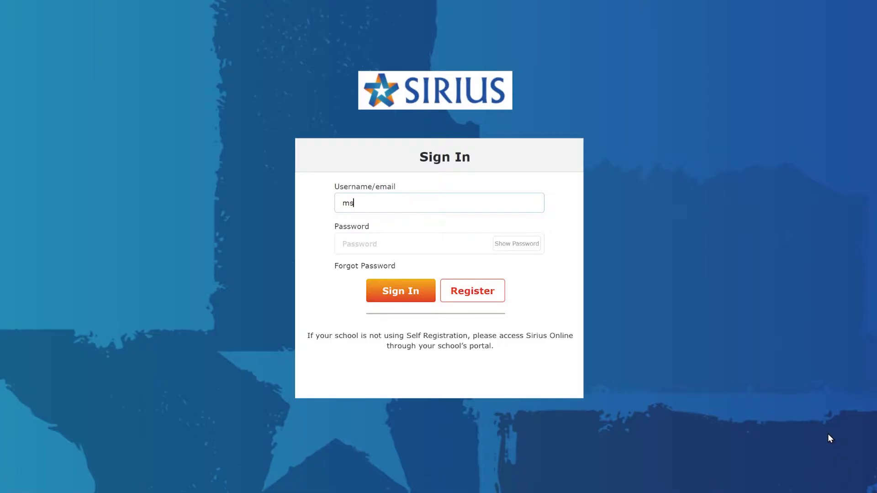
# Step: Sign in to Sirius Online with the teacher's username and password
pyautogui.write('@successisd.tx')
pyautogui.press('Tab')
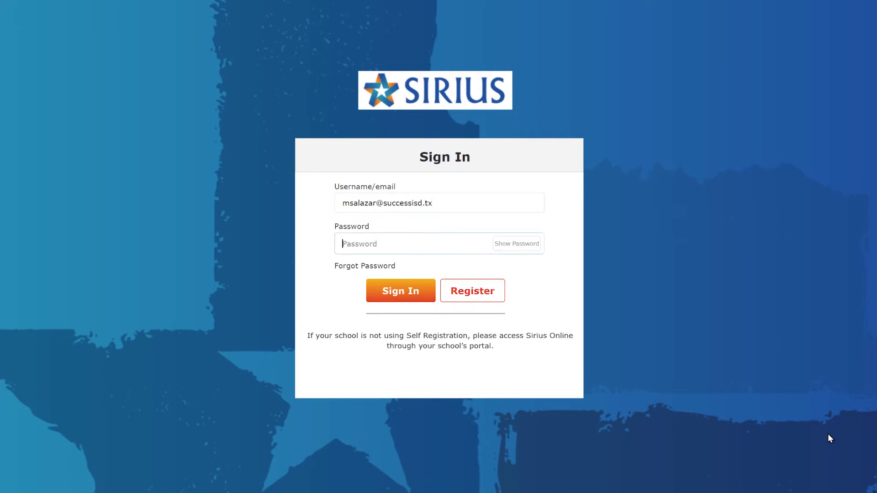
pyautogui.write('••••••••••')
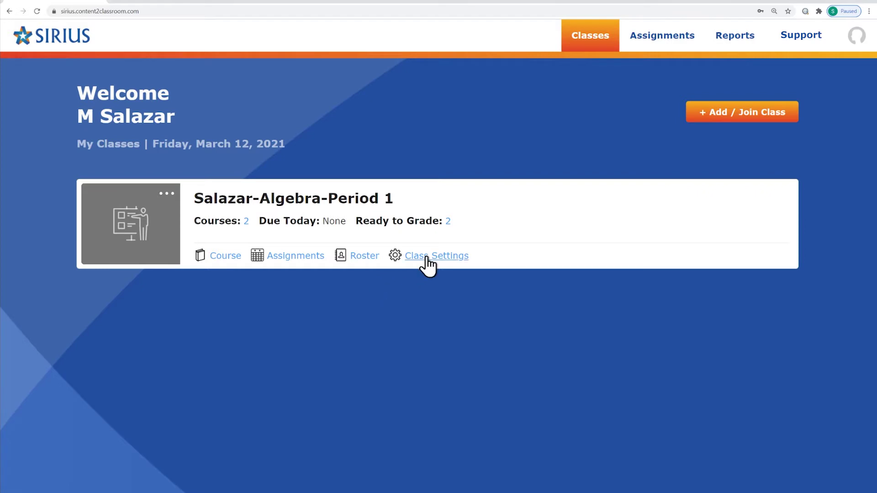
pyautogui.click(167, 195)
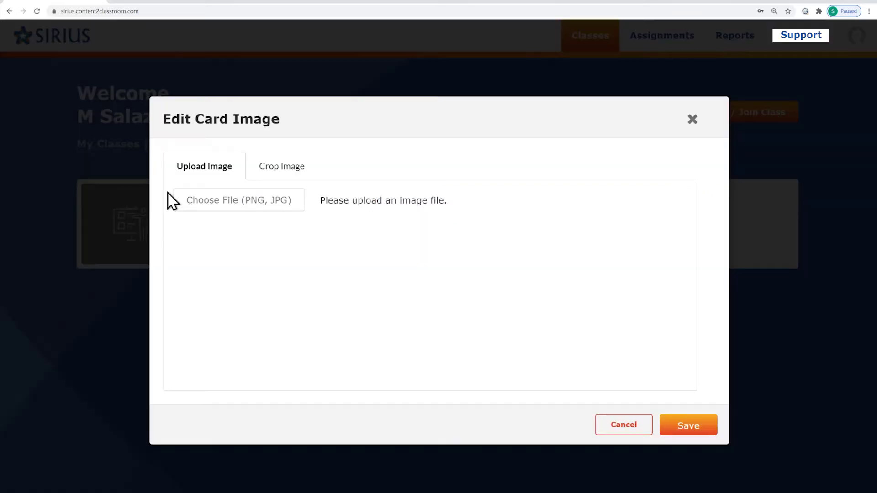
pyautogui.click(693, 120)
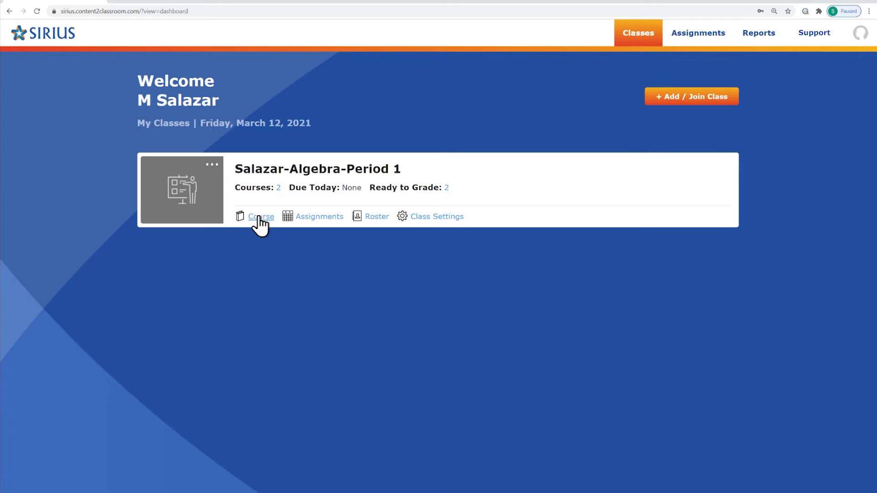
pyautogui.click(260, 219)
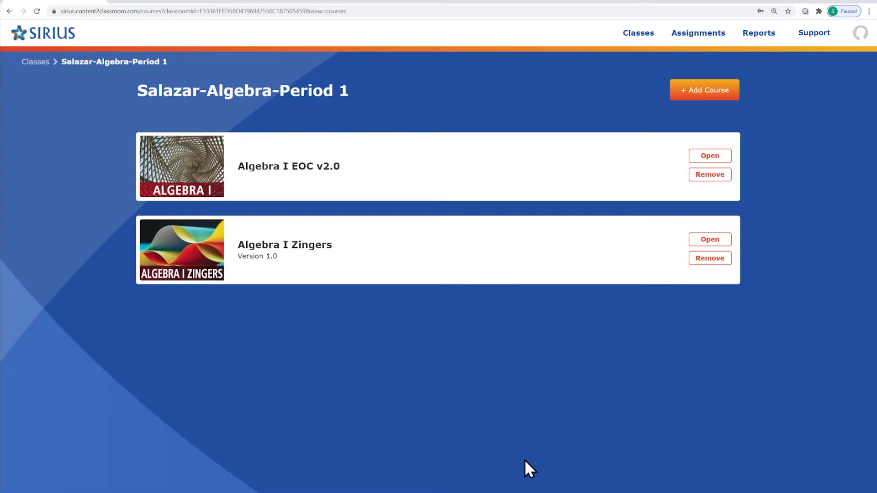
# Step: Add Grade 8 Mathematics v2.0 as a third course to the Algebra Period 1 class
pyautogui.click(708, 93)
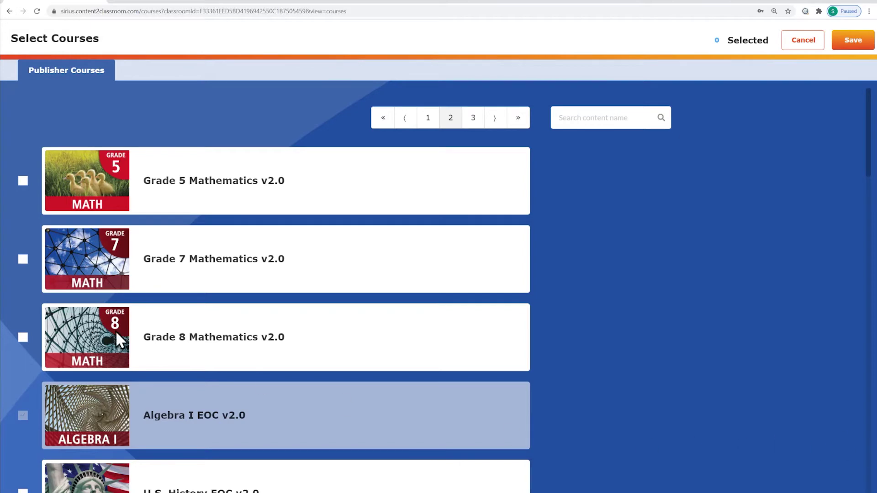
pyautogui.click(23, 338)
pyautogui.click(853, 41)
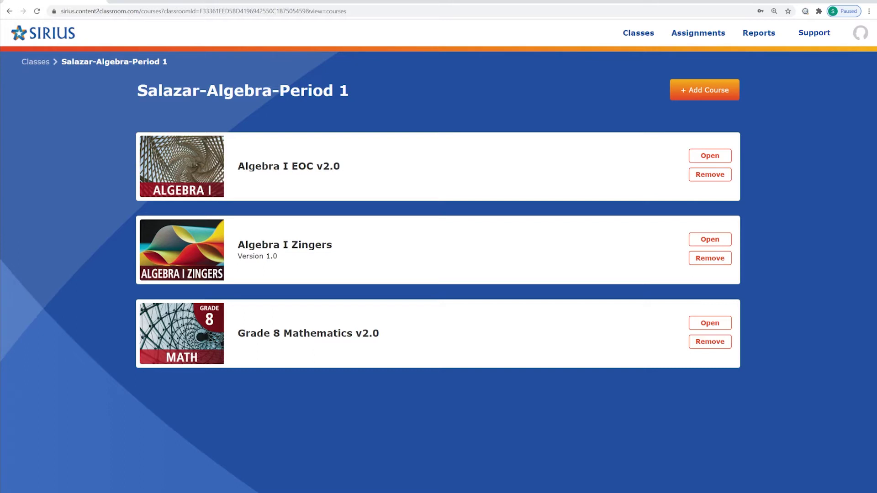
# Step: Open the Algebra I EOC v2.0 course of Period 1 - Alg 1 Demo Class
pyautogui.click(706, 157)
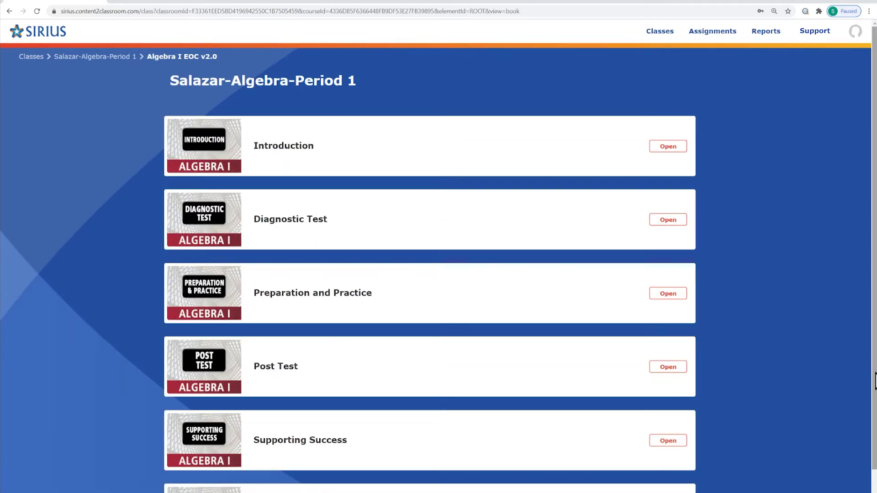
pyautogui.moveTo(875, 380); pyautogui.dragTo(874, 437)
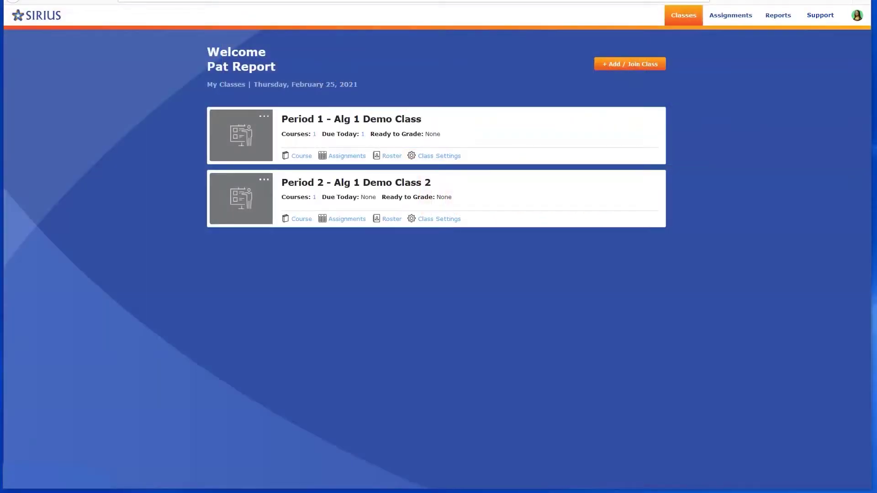
pyautogui.click(302, 156)
pyautogui.click(642, 113)
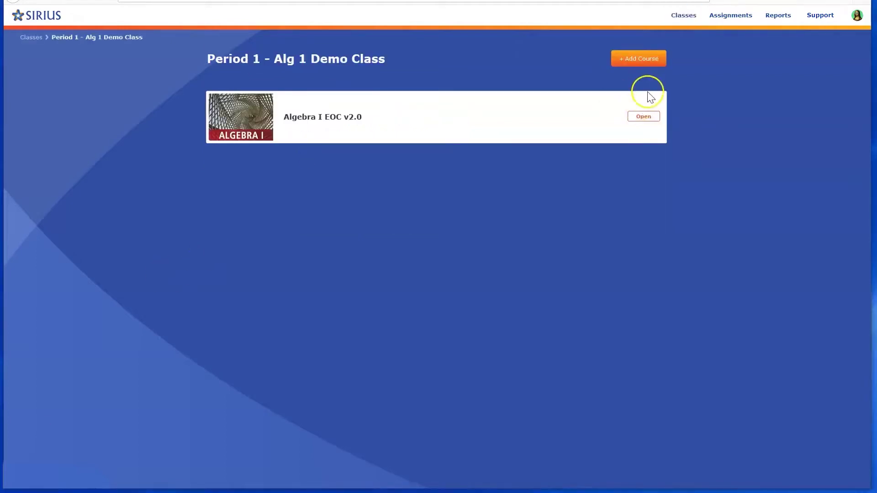
pyautogui.click(644, 118)
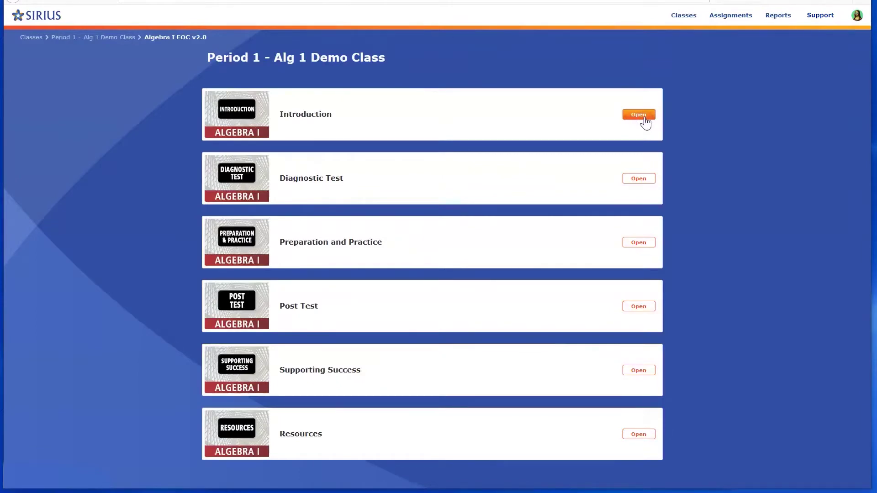
# Step: Browse the Introduction section's Table of Contents, then open the Diagnostic Test section
pyautogui.click(644, 117)
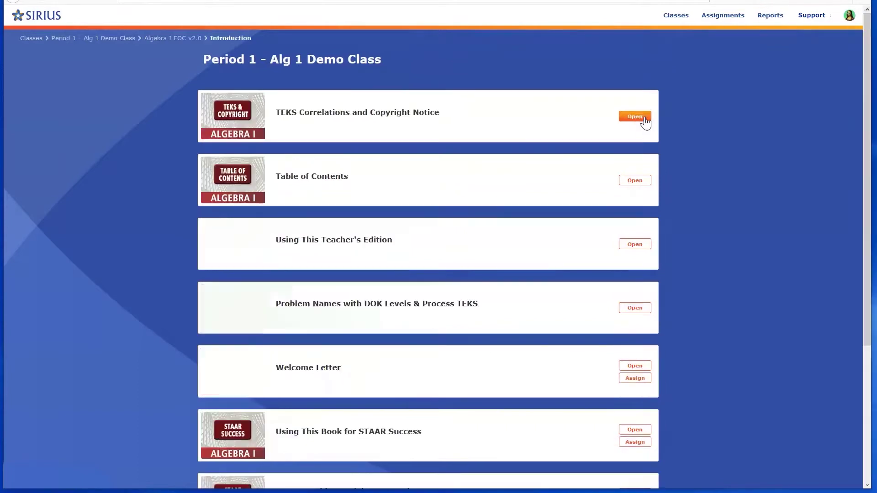
pyautogui.click(636, 181)
pyautogui.moveTo(868, 84); pyautogui.dragTo(871, 307)
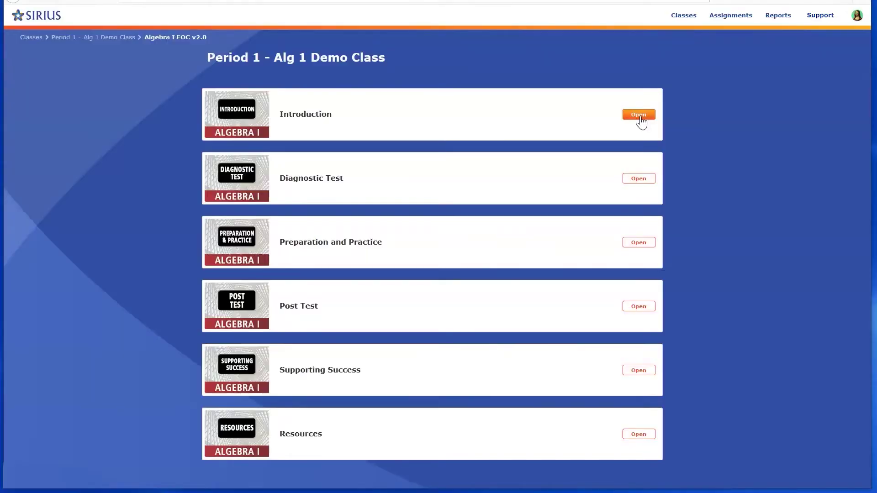
pyautogui.click(646, 173)
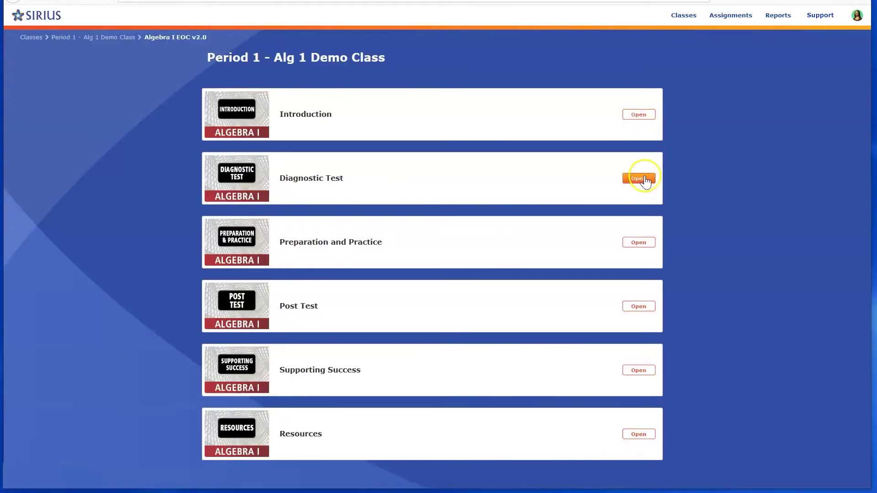
# Step: Look through the Diagnostic Test, Preparation and Practice, and Post Test sections
pyautogui.click(644, 179)
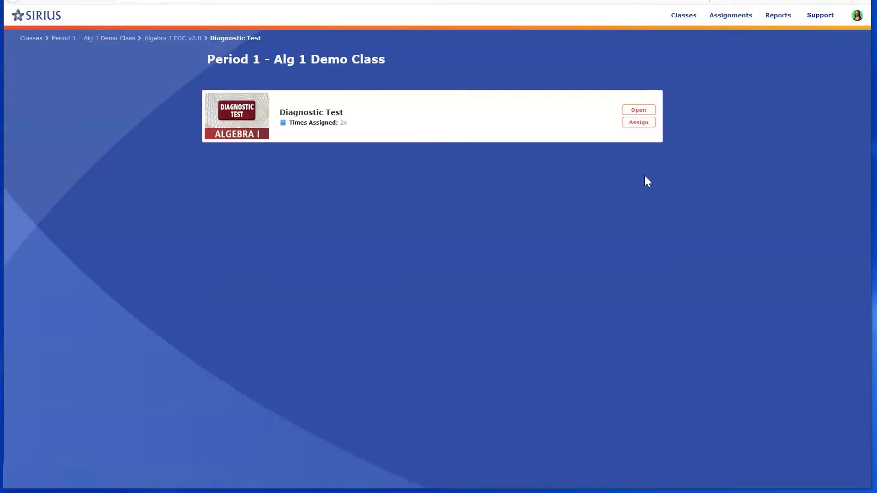
pyautogui.click(167, 38)
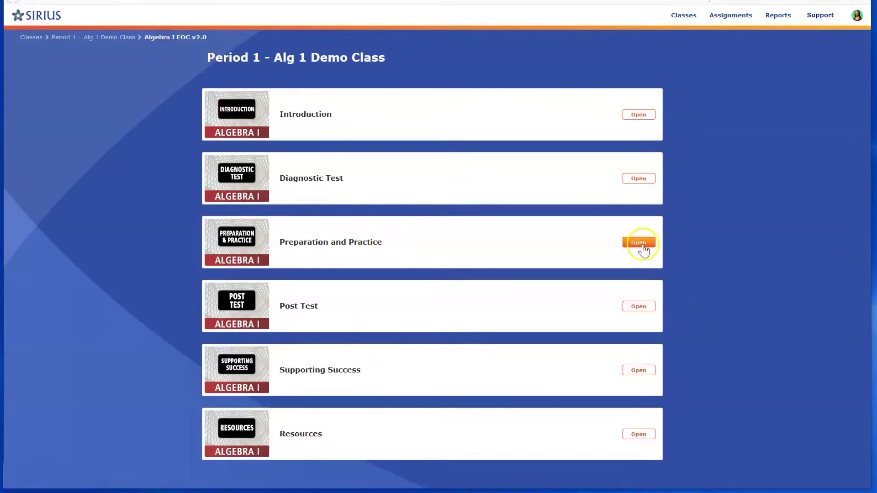
pyautogui.click(643, 245)
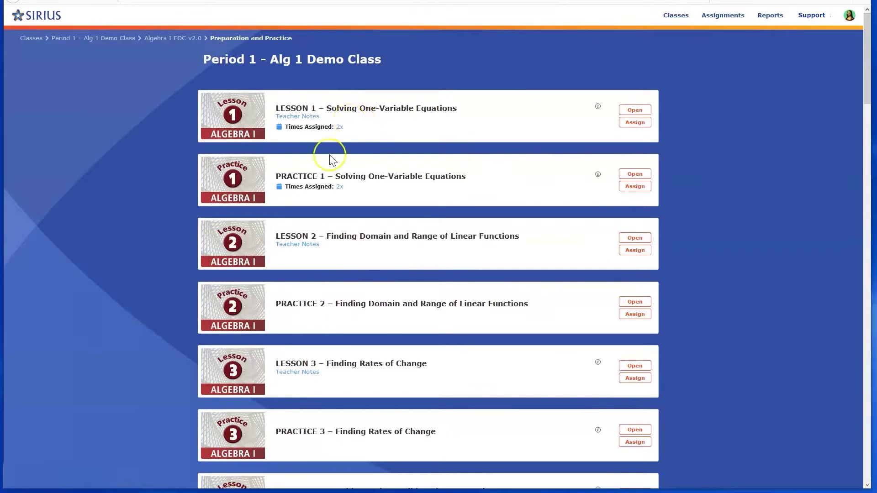
pyautogui.hotkey('alt', 'Left')
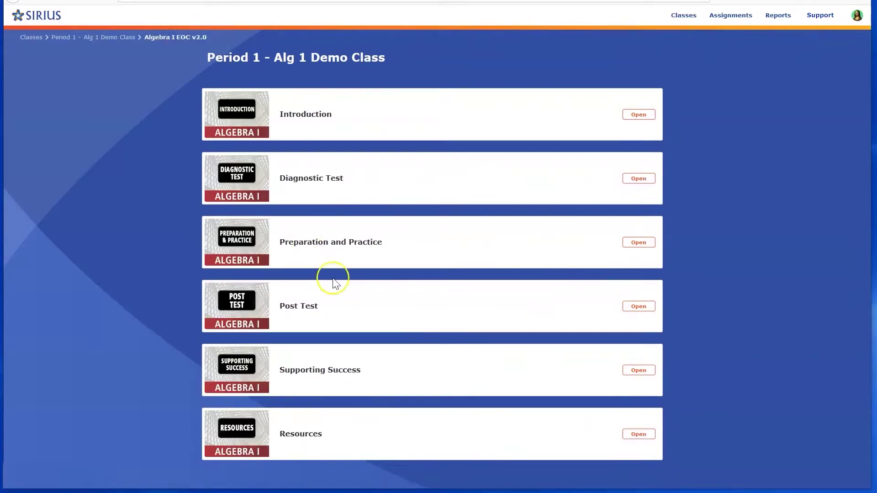
pyautogui.click(638, 307)
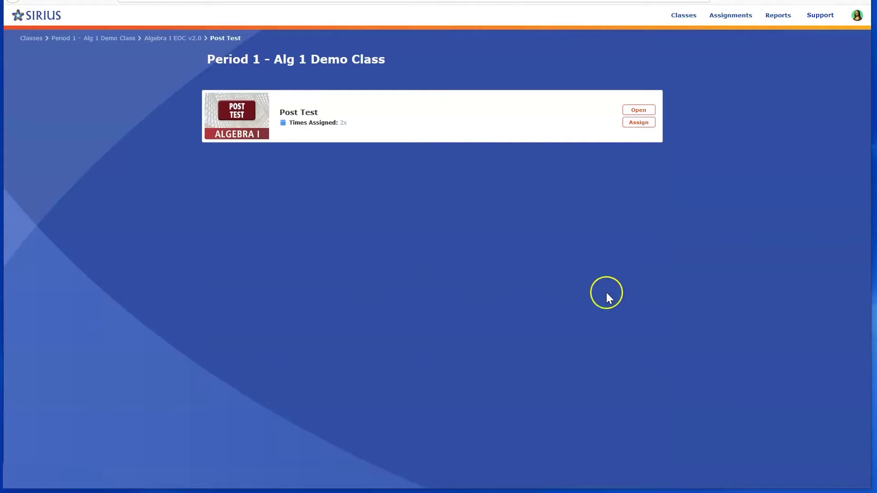
pyautogui.click(172, 38)
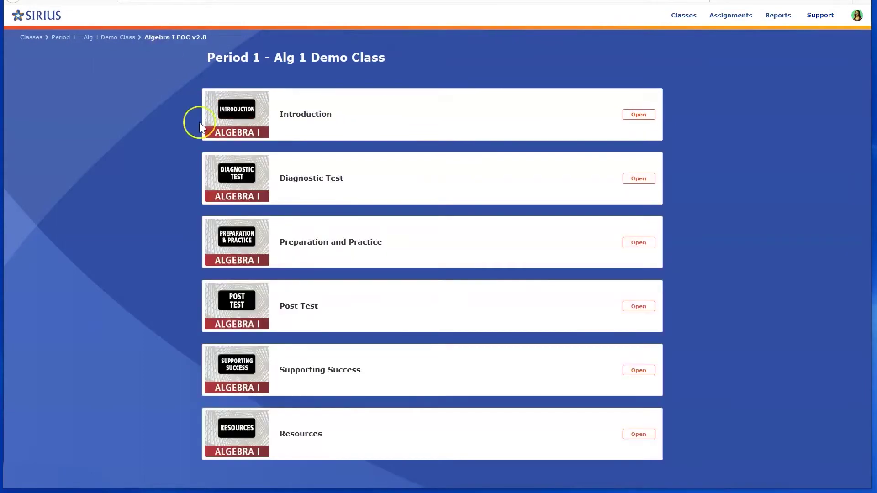
# Step: Look through Supporting Success, its RC5 Exponential Functions category, and Resources, then return to the classes
pyautogui.click(632, 375)
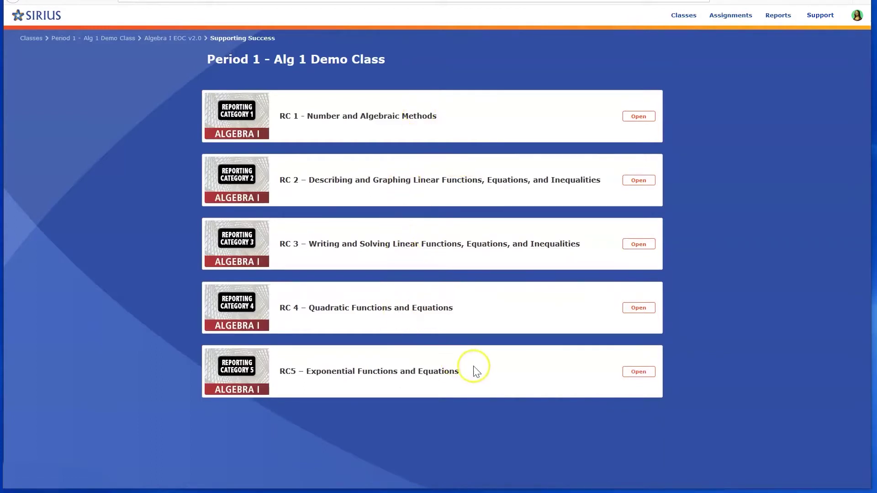
pyautogui.click(644, 376)
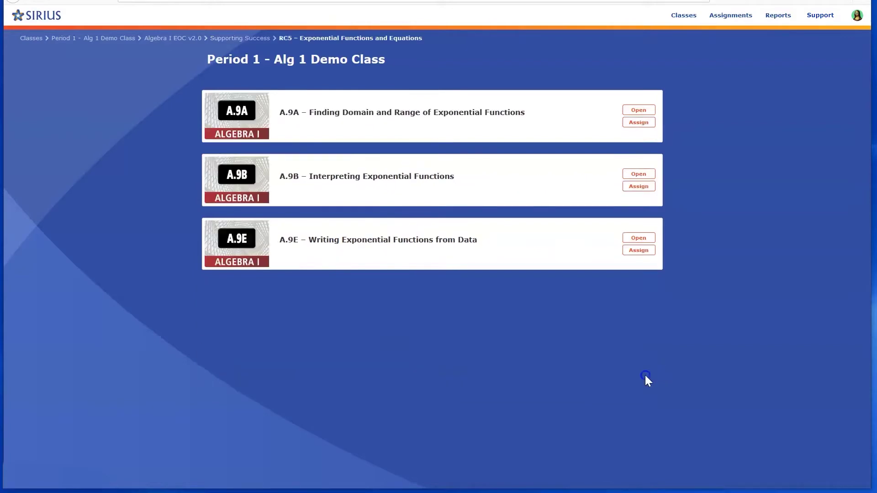
pyautogui.hotkey('alt', 'Left')
pyautogui.click(640, 435)
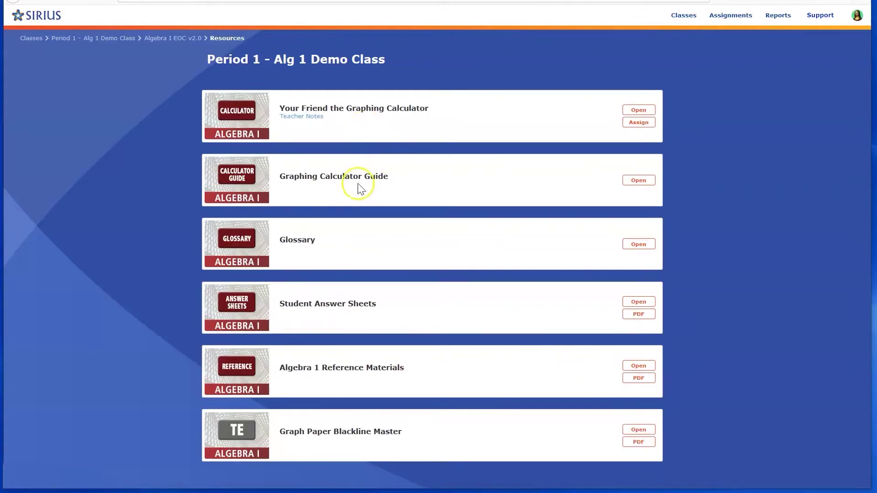
pyautogui.click(685, 17)
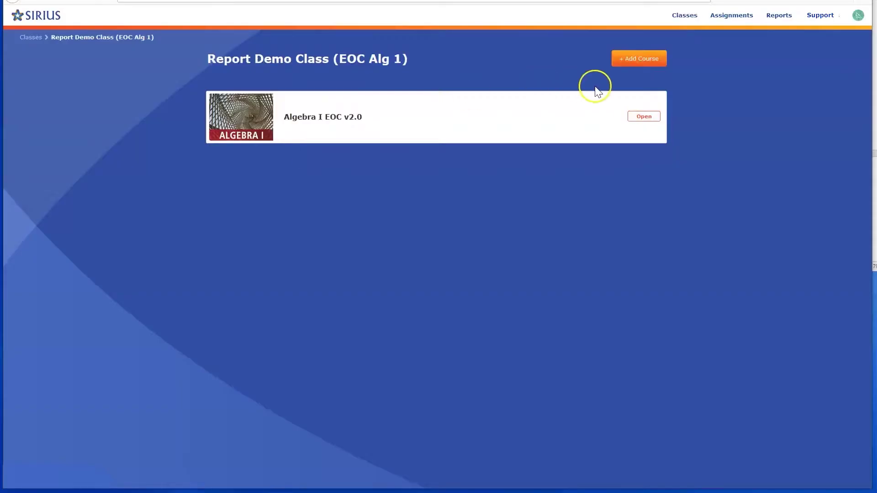
# Step: Launch the Report Demo Class Diagnostic Test preview and page through to question 3
pyautogui.click(644, 116)
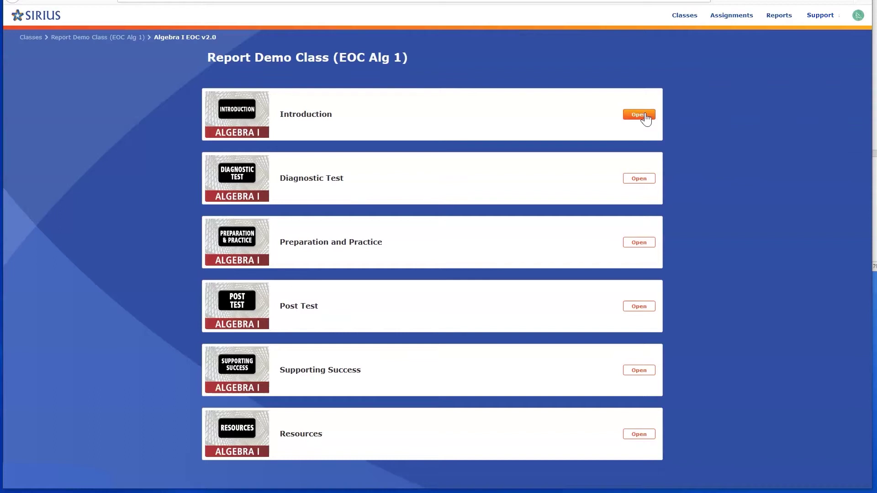
pyautogui.click(639, 178)
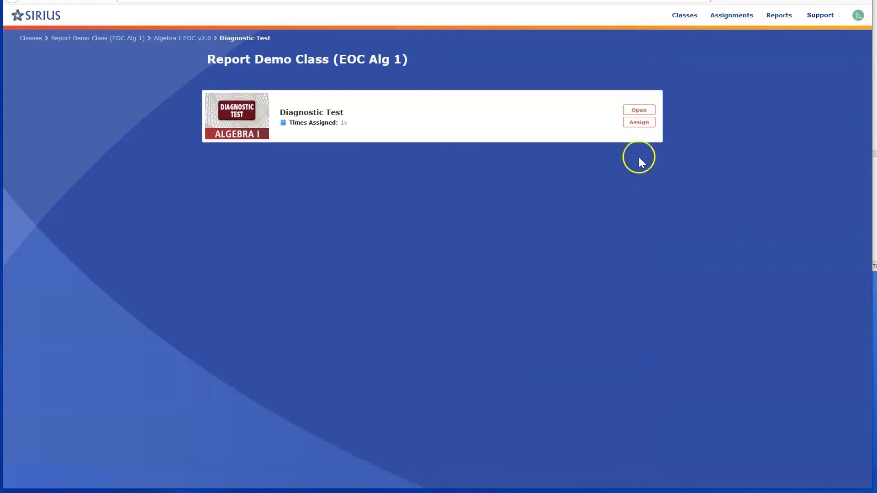
pyautogui.click(640, 111)
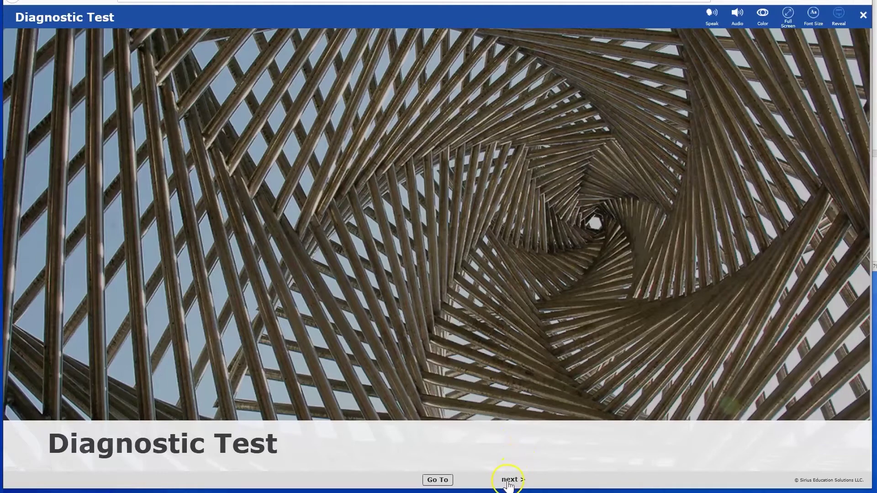
pyautogui.click(509, 480)
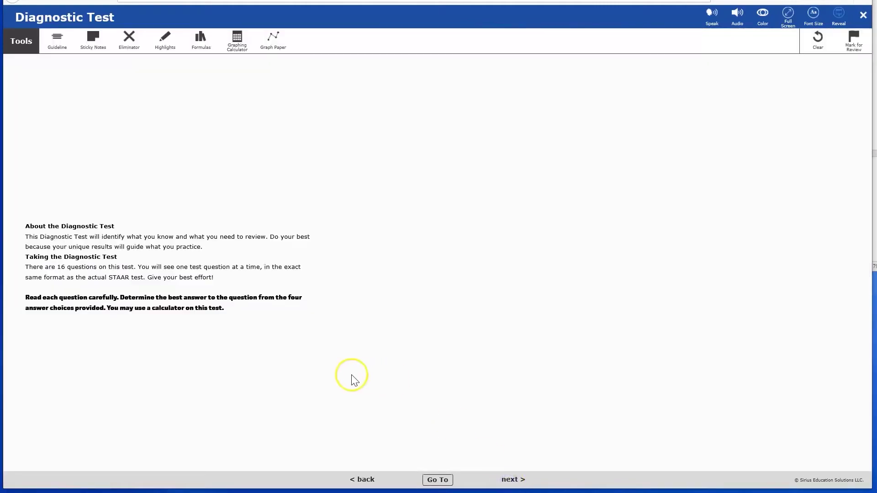
pyautogui.click(521, 480)
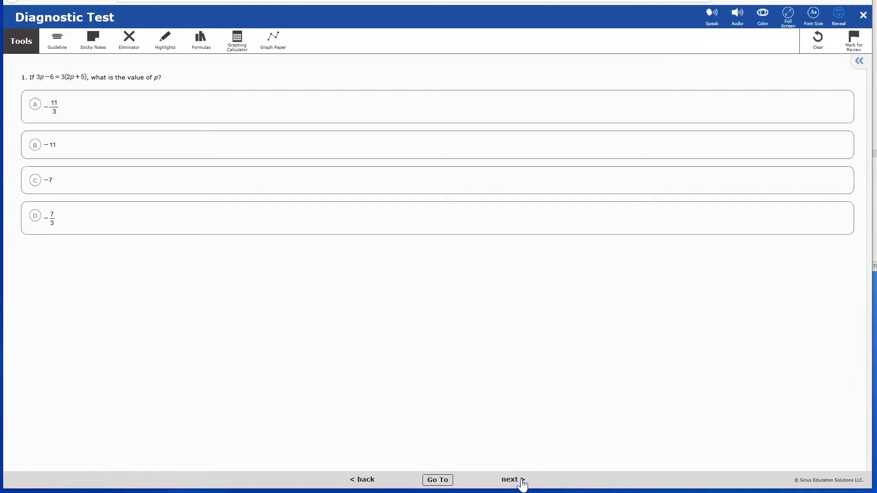
pyautogui.click(521, 480)
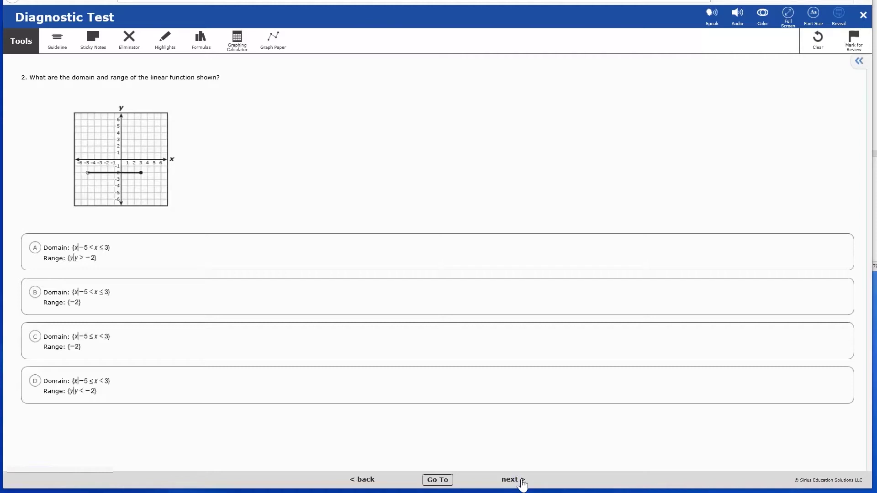
pyautogui.click(521, 480)
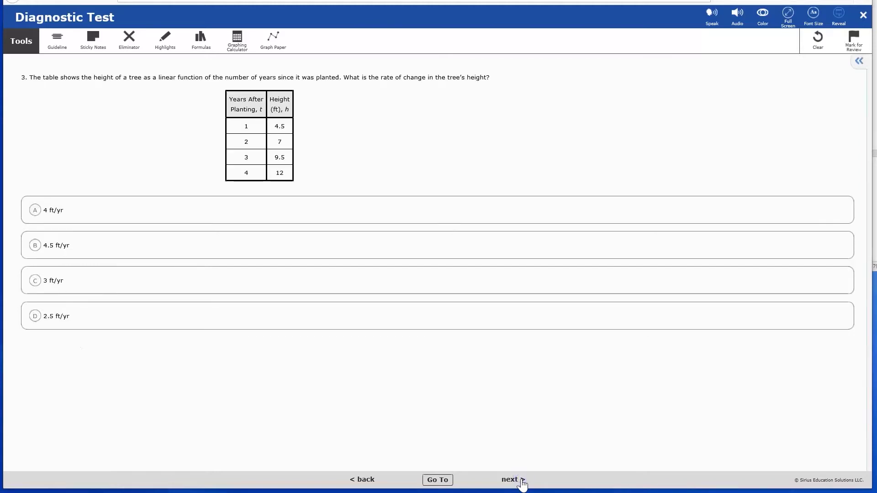
# Step: Jump to question 16 from the question list, then close the preview
pyautogui.click(435, 480)
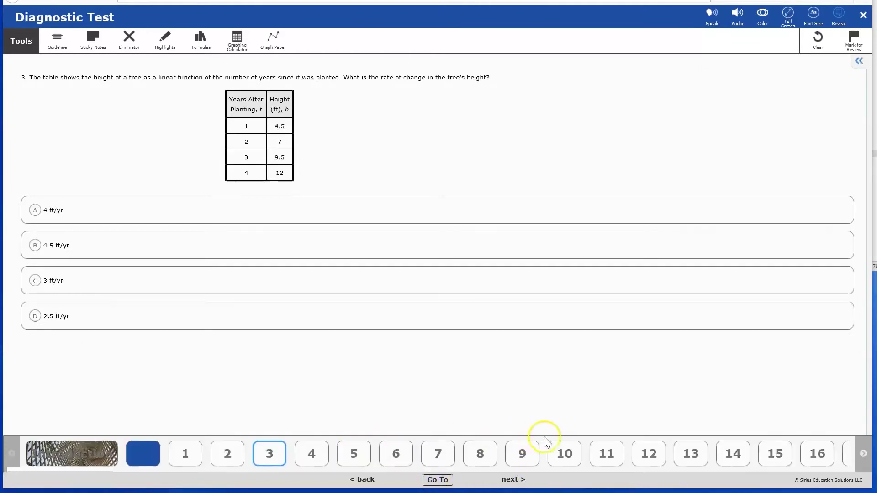
pyautogui.click(813, 457)
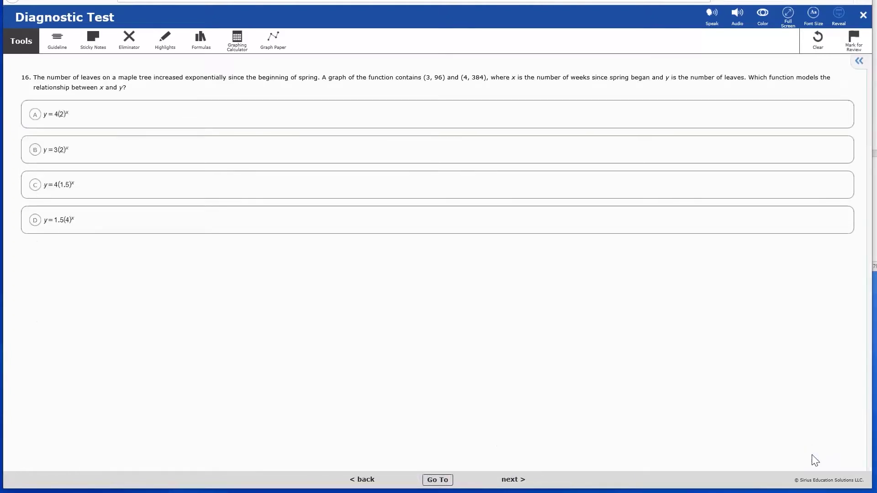
pyautogui.click(644, 264)
pyautogui.click(864, 17)
pyautogui.click(865, 17)
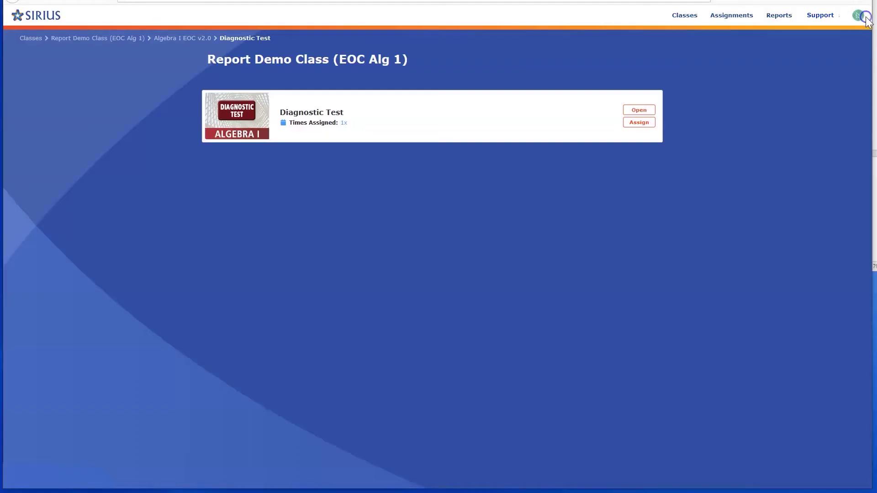
# Step: Start assigning the Diagnostic Test, due 03:00 PM, with instructions 'Please respond to all items.'
pyautogui.click(862, 21)
pyautogui.click(280, 438)
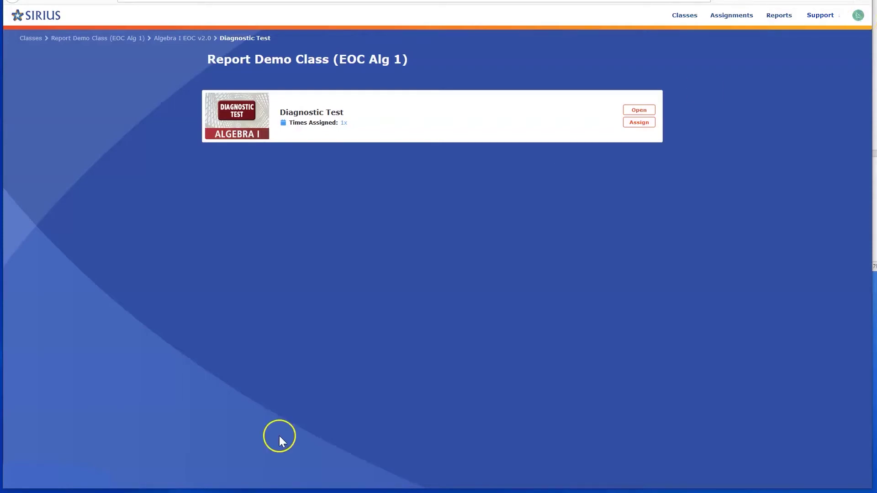
pyautogui.click(622, 141)
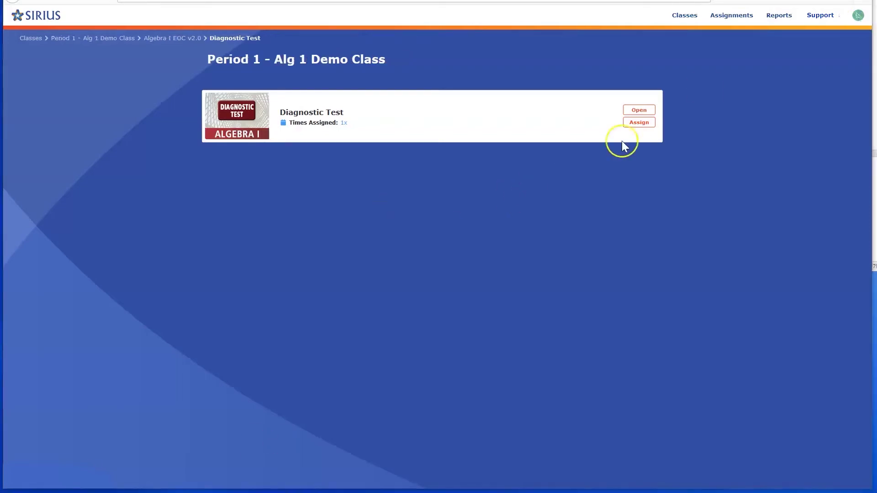
pyautogui.click(642, 125)
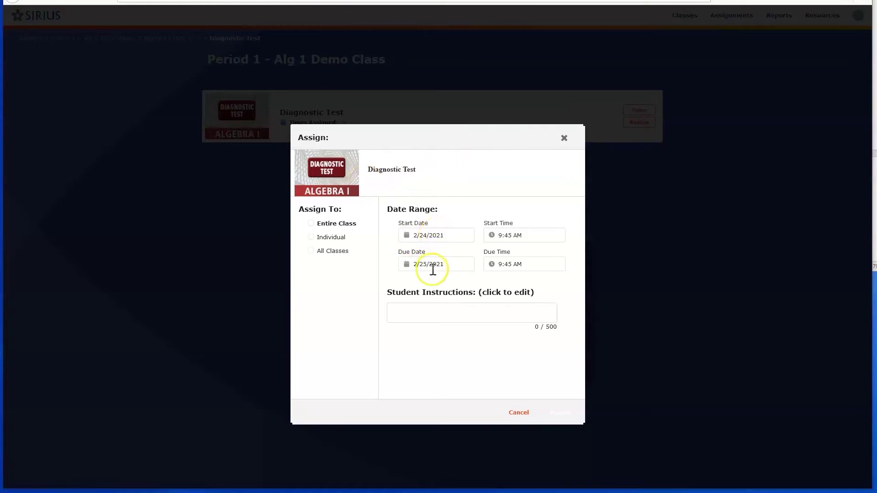
pyautogui.click(517, 269)
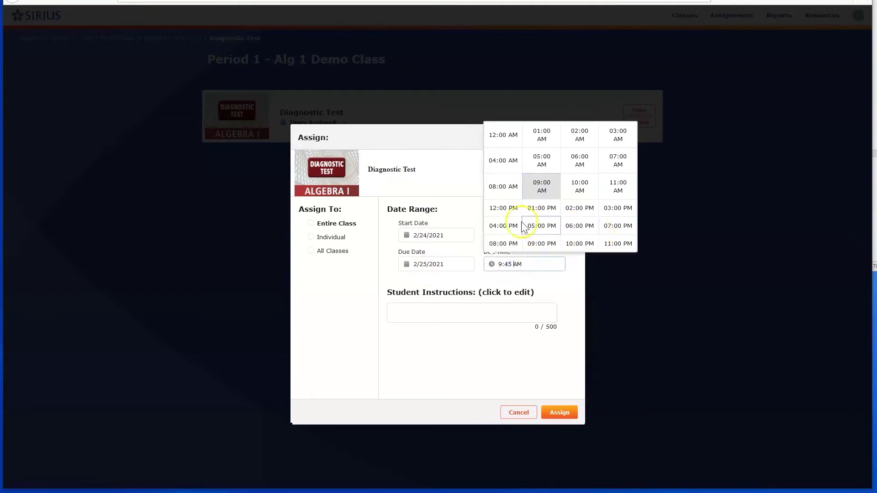
pyautogui.click(617, 210)
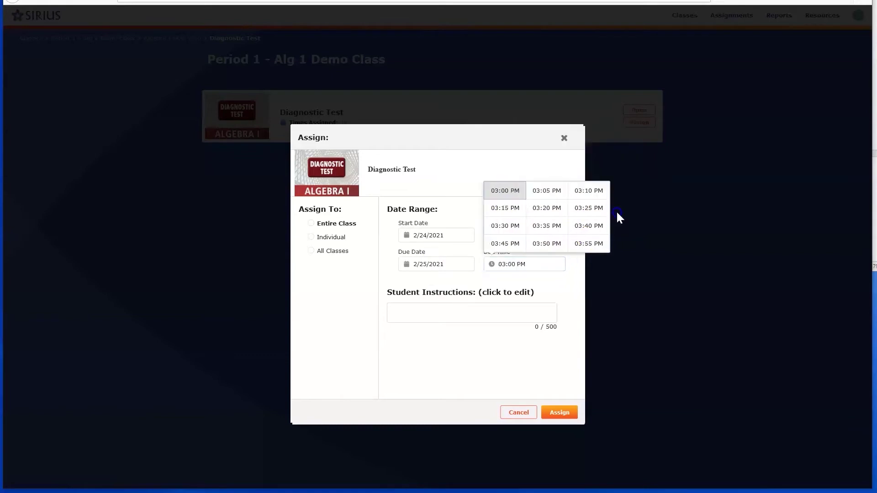
pyautogui.click(470, 315)
pyautogui.write('Please')
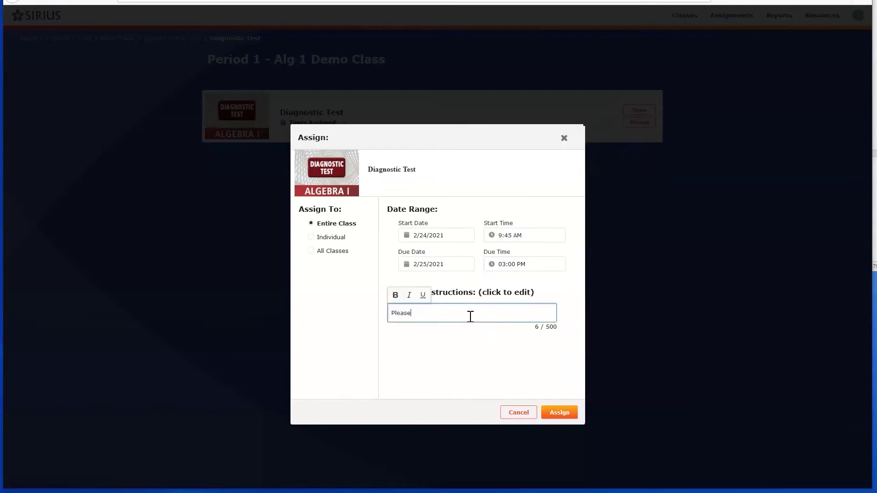
pyautogui.write(' respond to all items.')
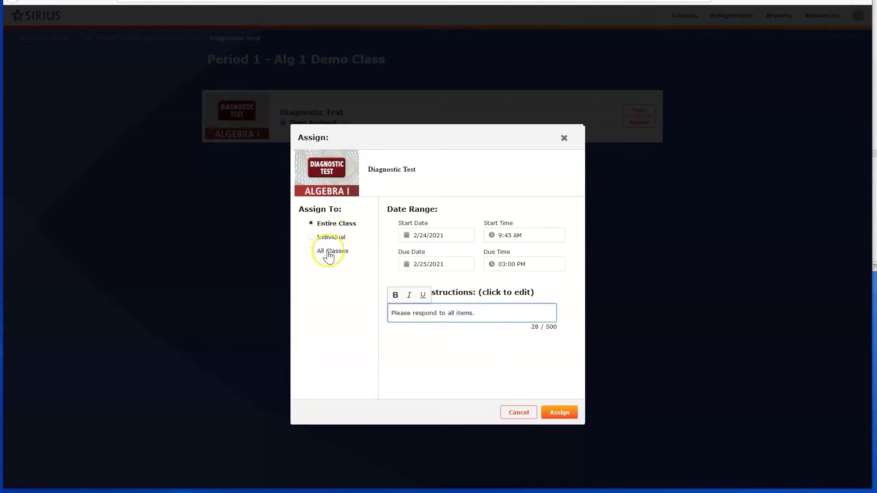
# Step: Assign the test to one individual student instead of whole classes
pyautogui.click(327, 252)
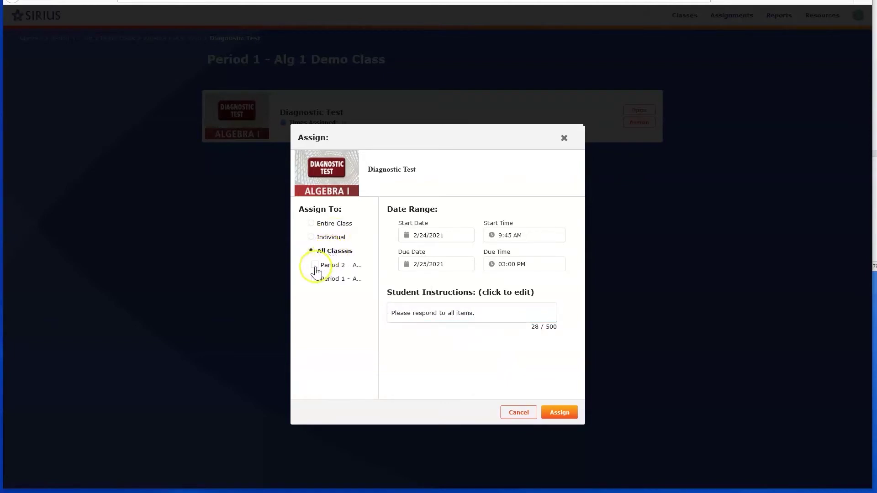
pyautogui.click(315, 273)
pyautogui.click(314, 286)
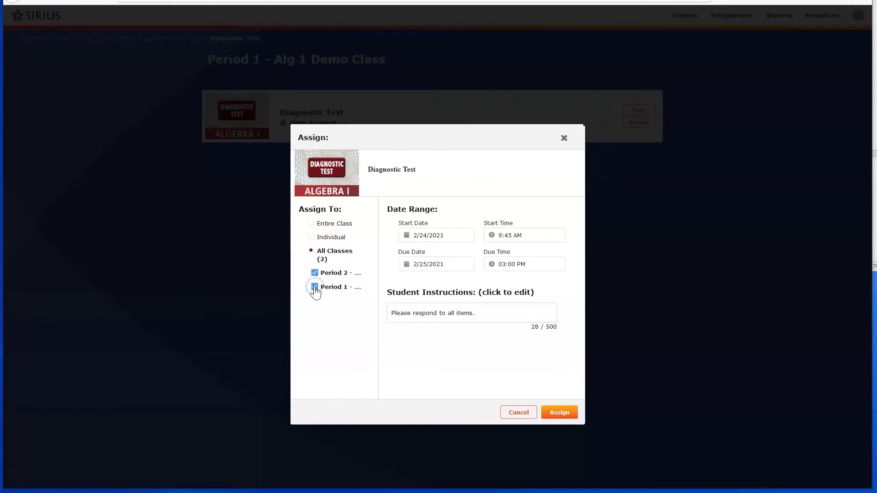
pyautogui.click(314, 286)
pyautogui.click(314, 273)
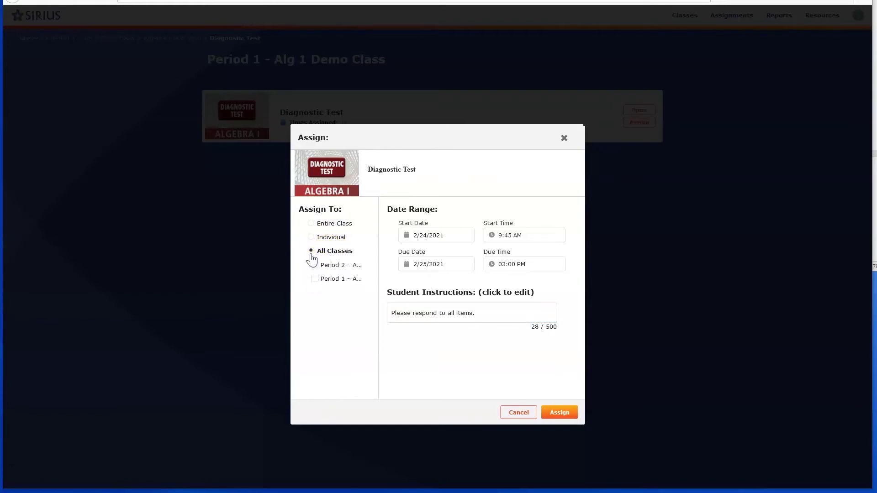
pyautogui.click(310, 252)
pyautogui.click(311, 238)
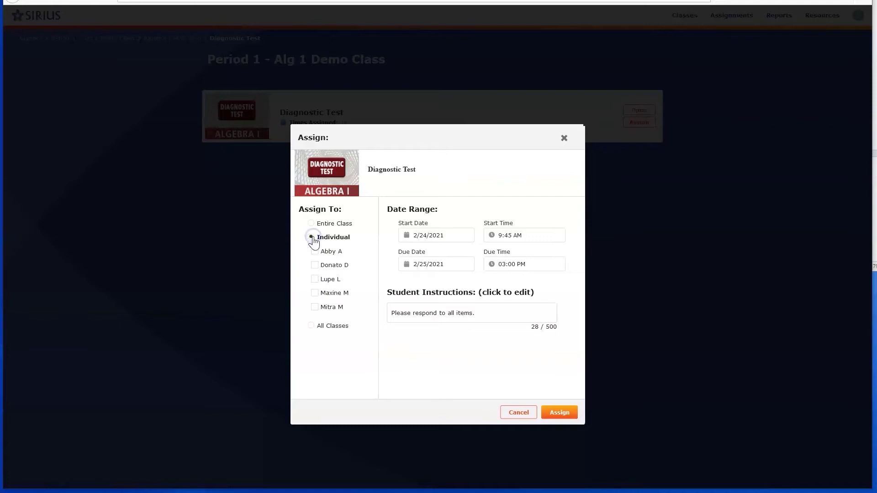
pyautogui.click(316, 309)
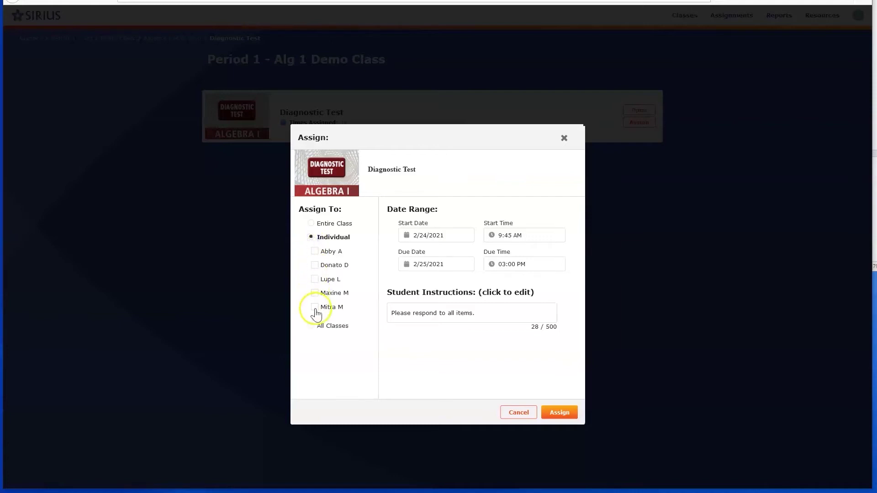
pyautogui.click(314, 279)
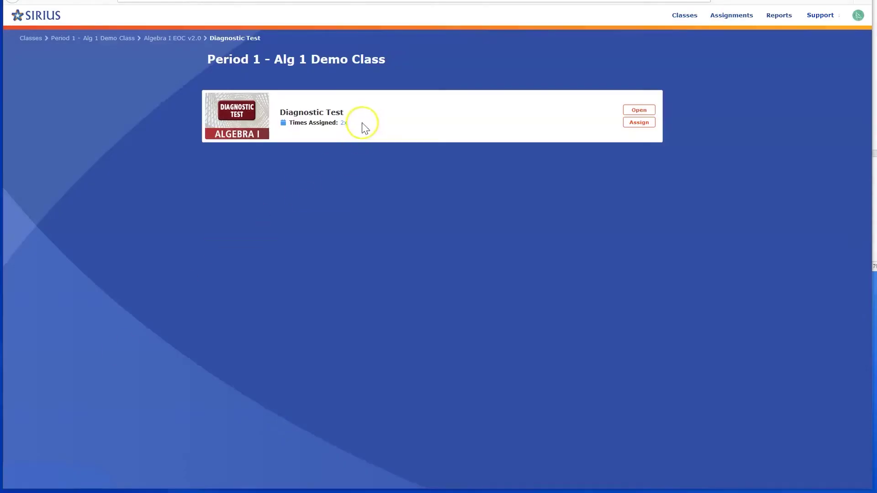
# Step: Show the test's 2x assignment list and review the new individual assignment's edit settings
pyautogui.click(345, 123)
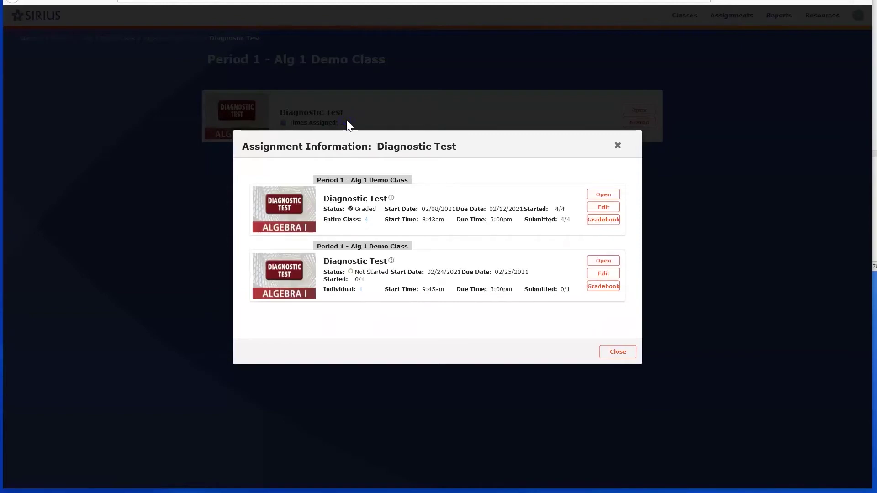
pyautogui.click(614, 276)
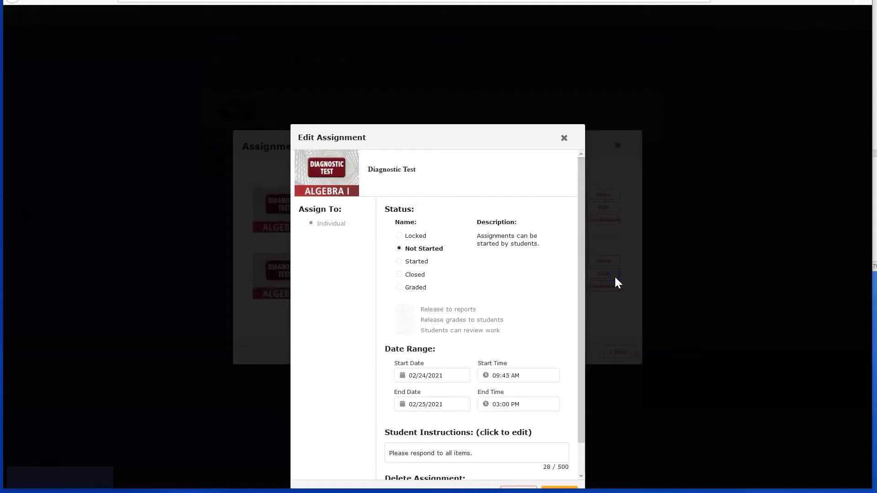
pyautogui.moveTo(580, 204); pyautogui.dragTo(566, 244)
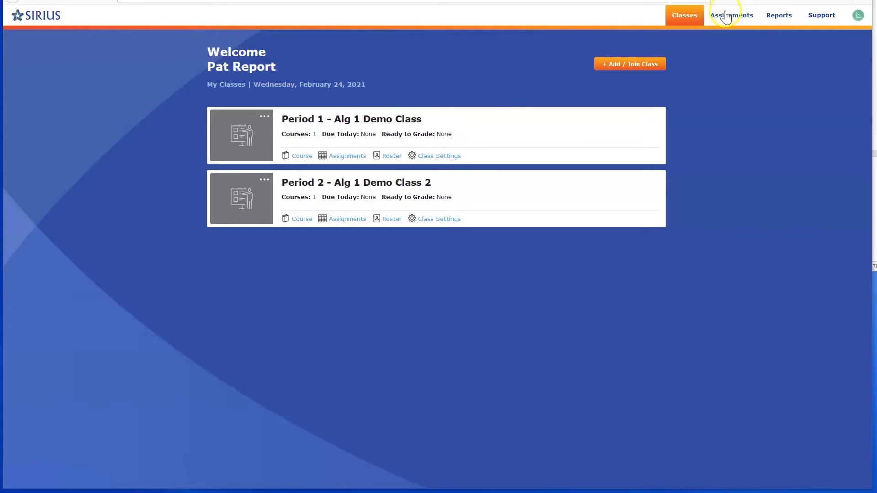
# Step: Filter Assignments to February 9 and check the new Diagnostic Test assignment's details
pyautogui.click(726, 19)
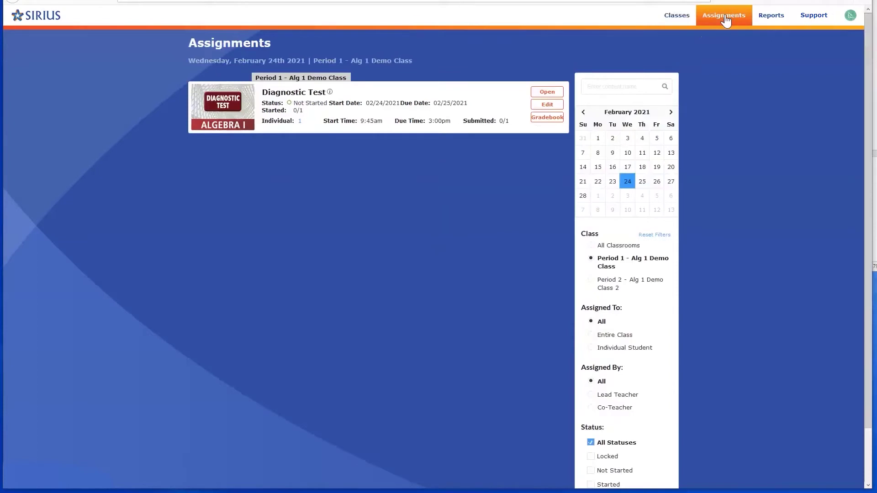
pyautogui.click(612, 154)
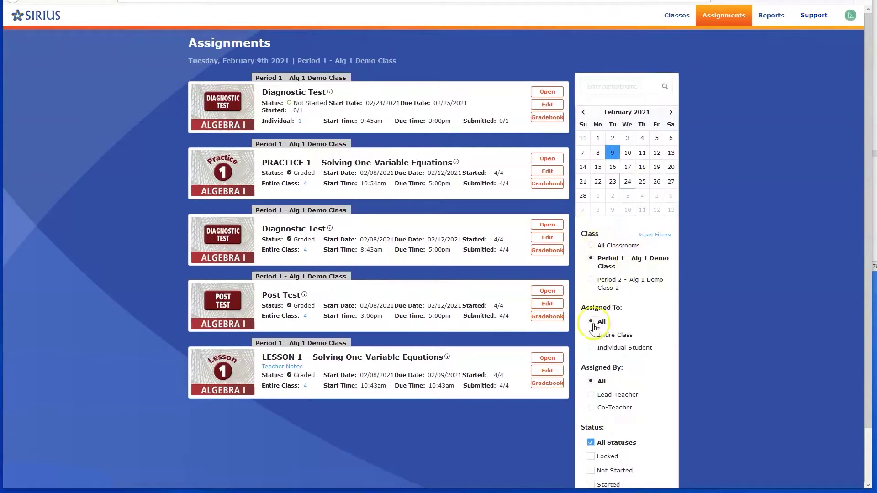
pyautogui.moveTo(864, 342); pyautogui.dragTo(842, 412)
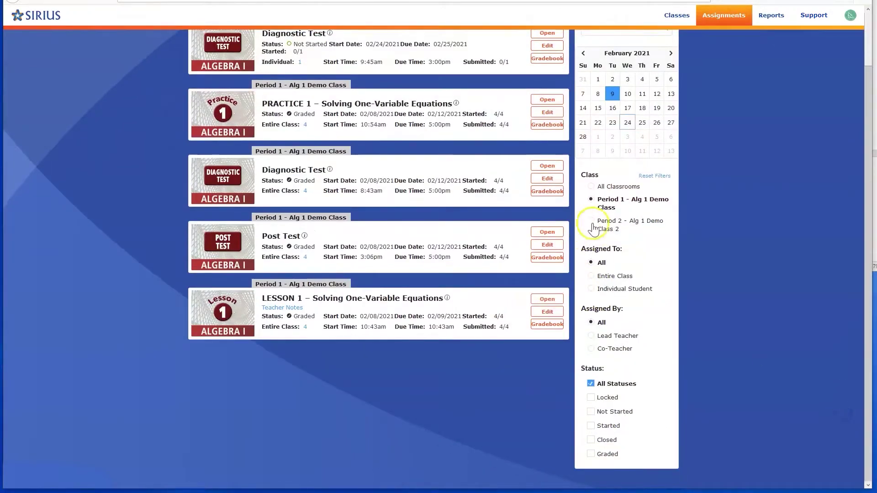
pyautogui.moveTo(866, 242); pyautogui.dragTo(855, 183)
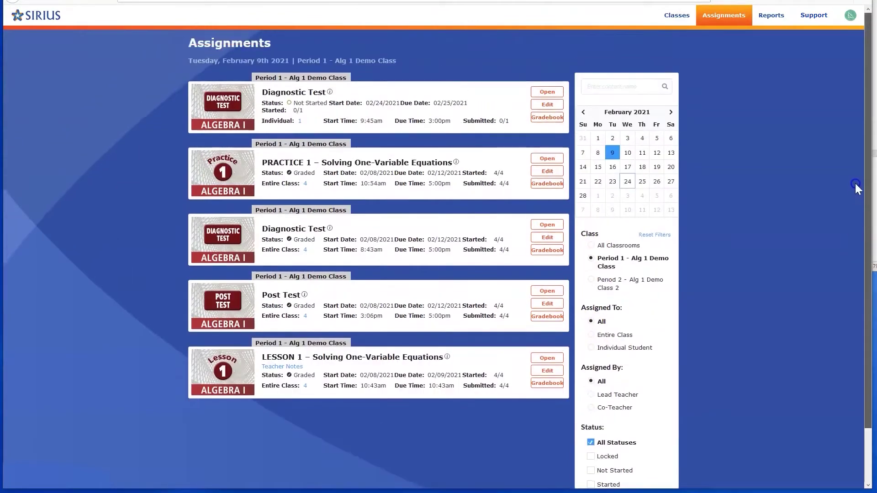
pyautogui.click(330, 92)
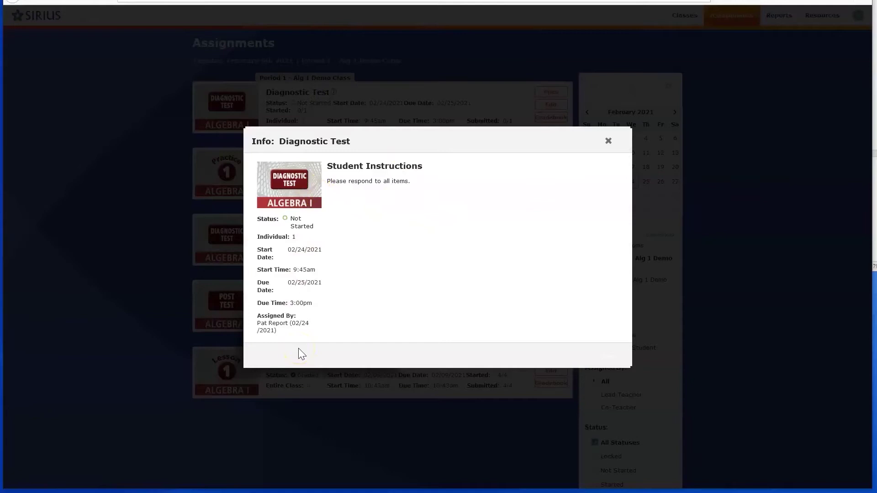
pyautogui.click(607, 138)
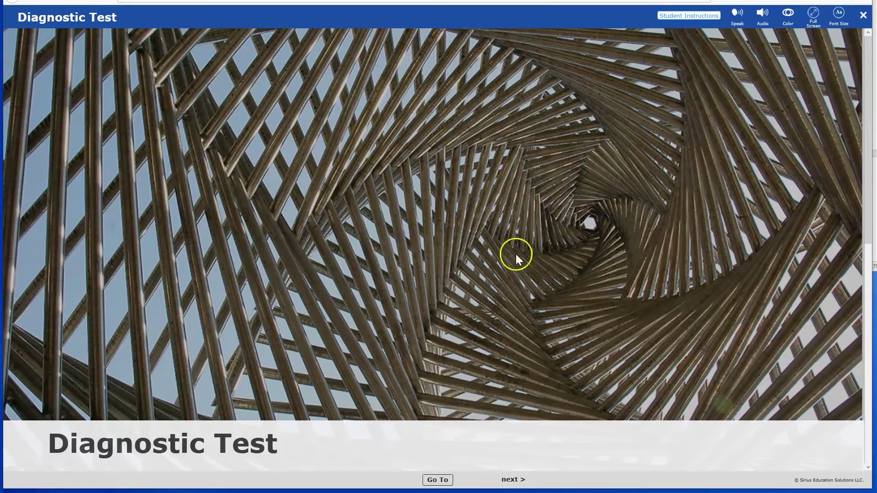
# Step: Answer question 1 with −7 and question 2 with choice B
pyautogui.click(510, 479)
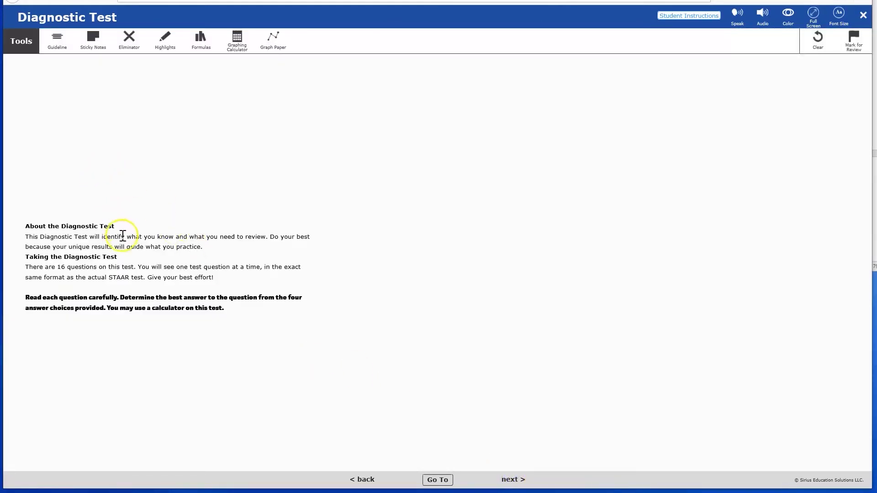
pyautogui.click(512, 481)
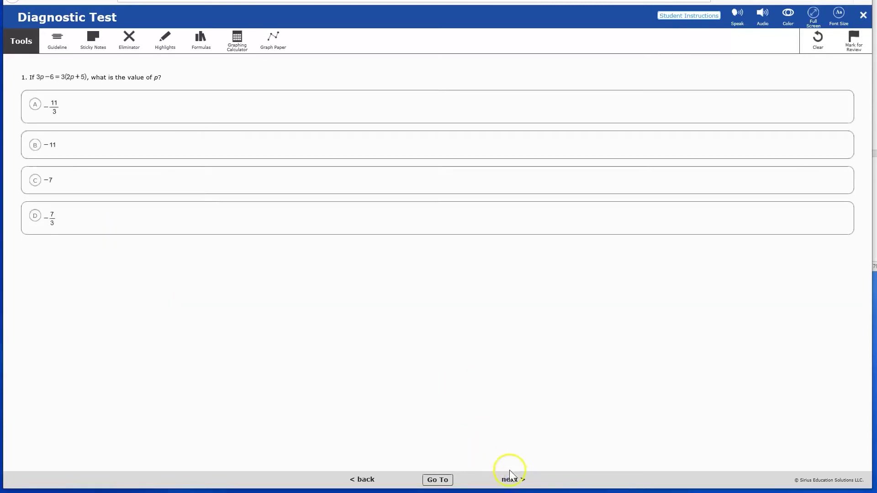
pyautogui.click(366, 184)
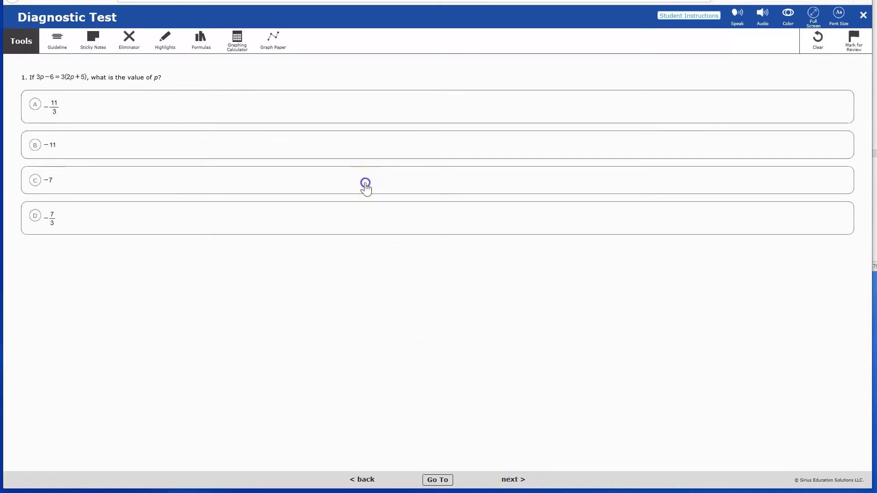
pyautogui.click(513, 480)
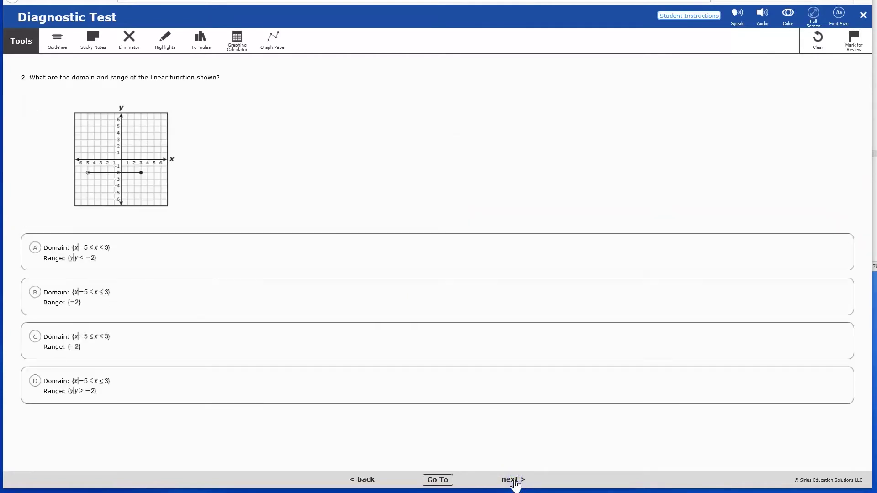
pyautogui.click(427, 406)
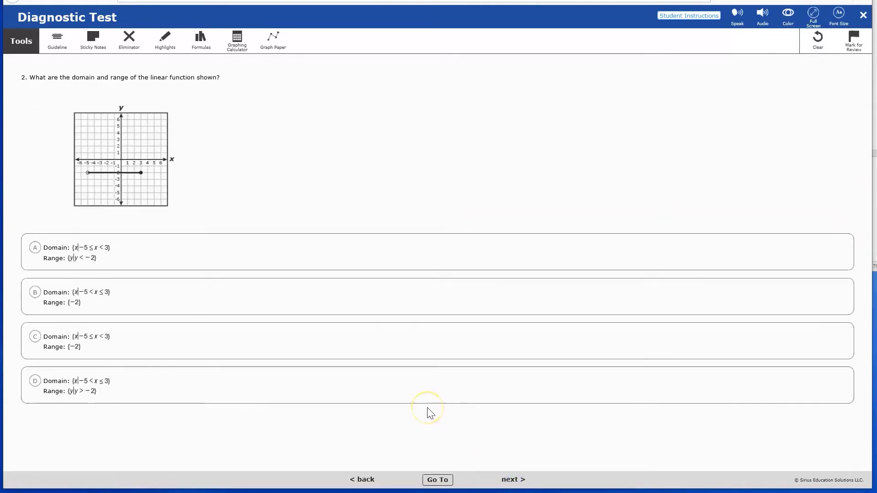
pyautogui.click(427, 405)
pyautogui.click(389, 305)
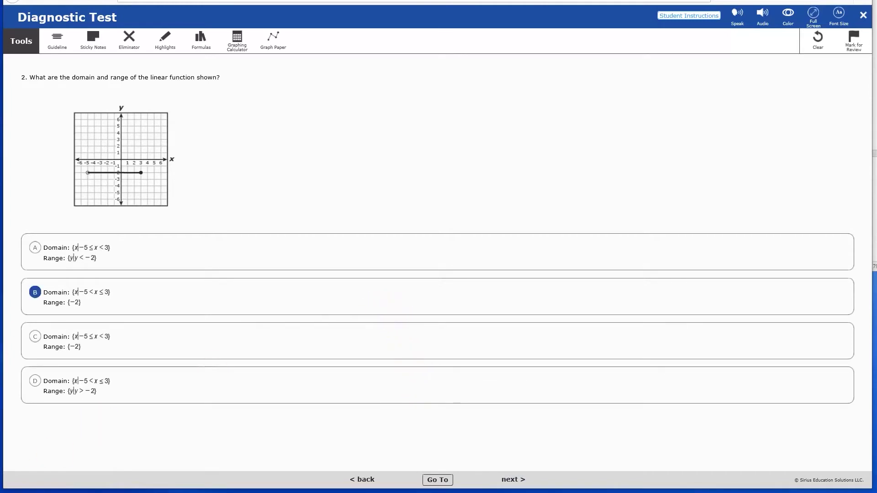
# Step: Flag question 3 for review and move on to question 4
pyautogui.click(511, 479)
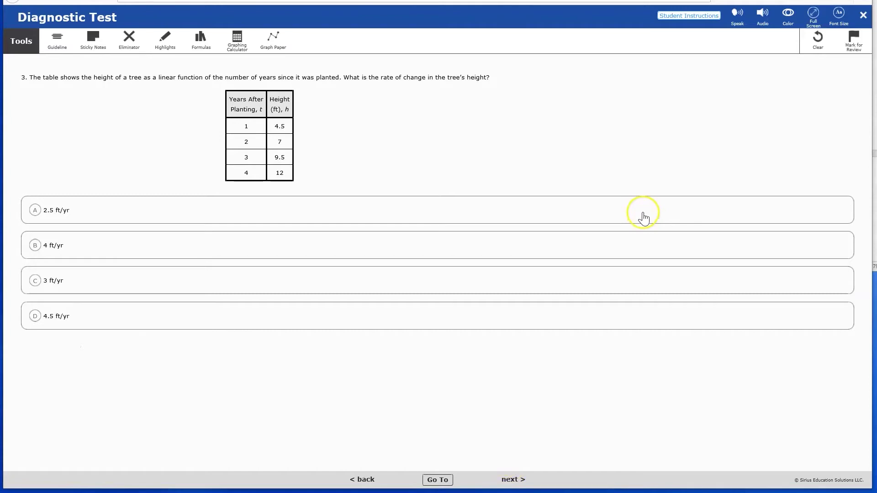
pyautogui.click(860, 47)
pyautogui.click(514, 480)
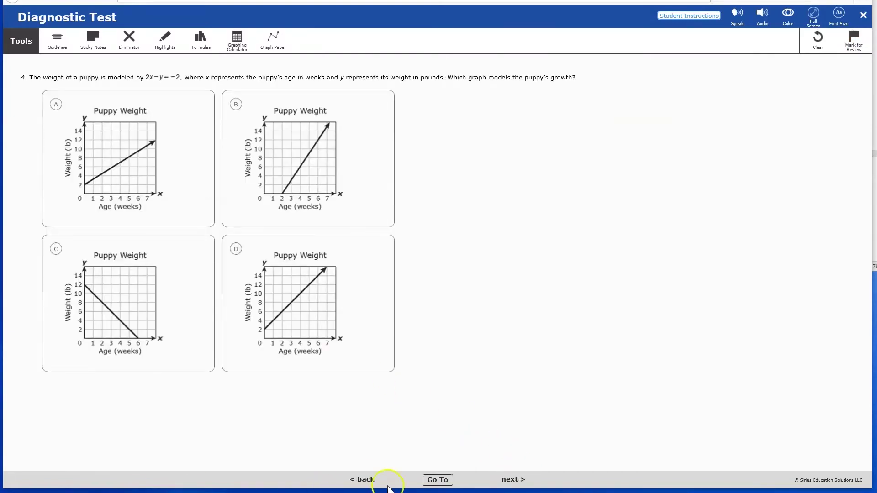
pyautogui.click(438, 480)
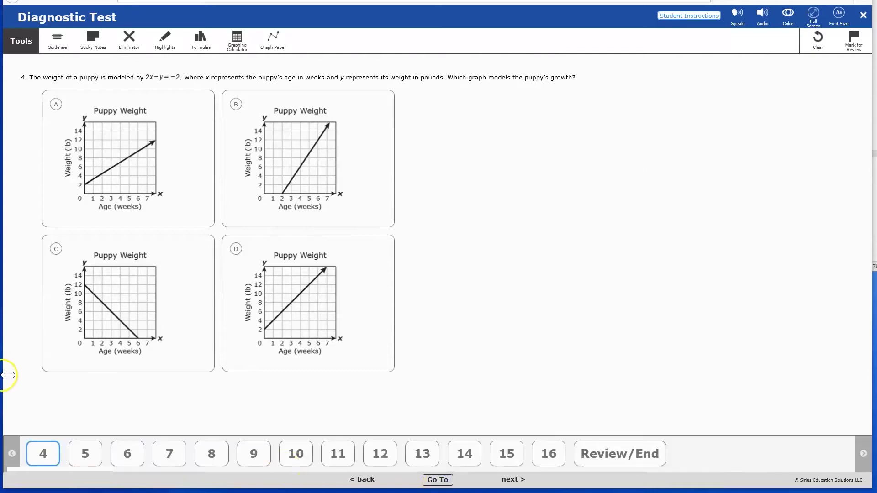
# Step: Return to question 3, unflag it, answer 2.5 ft/yr, and submit the test
pyautogui.click(11, 454)
pyautogui.click(12, 454)
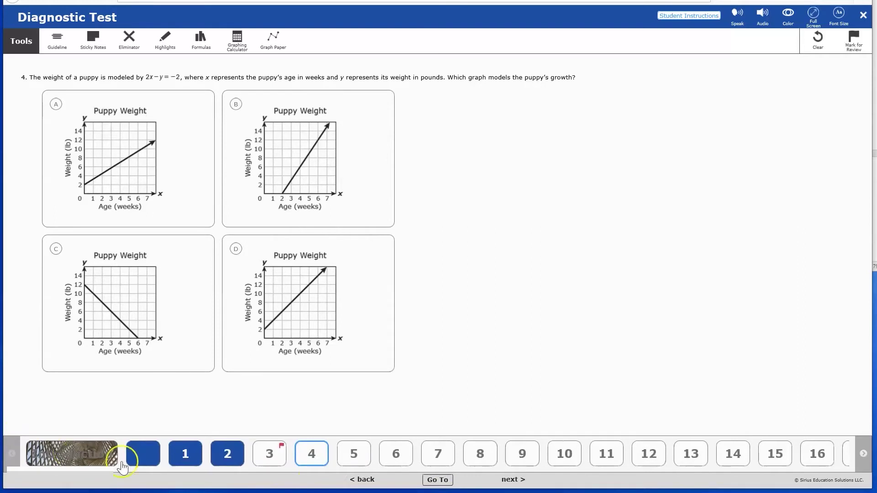
pyautogui.rightClick(278, 469)
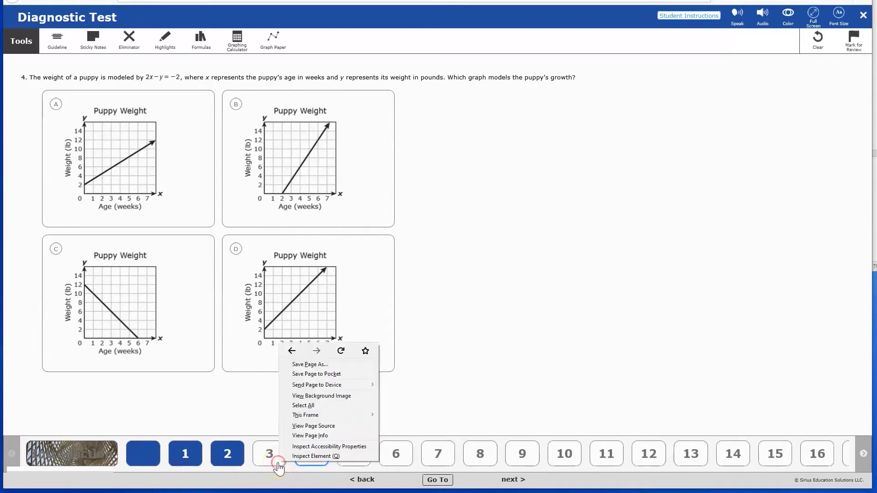
pyautogui.click(274, 459)
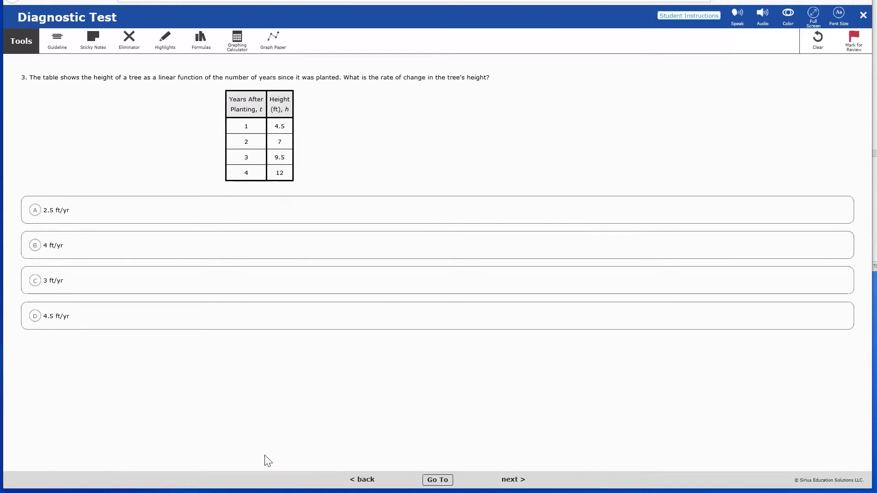
pyautogui.click(857, 43)
pyautogui.click(75, 214)
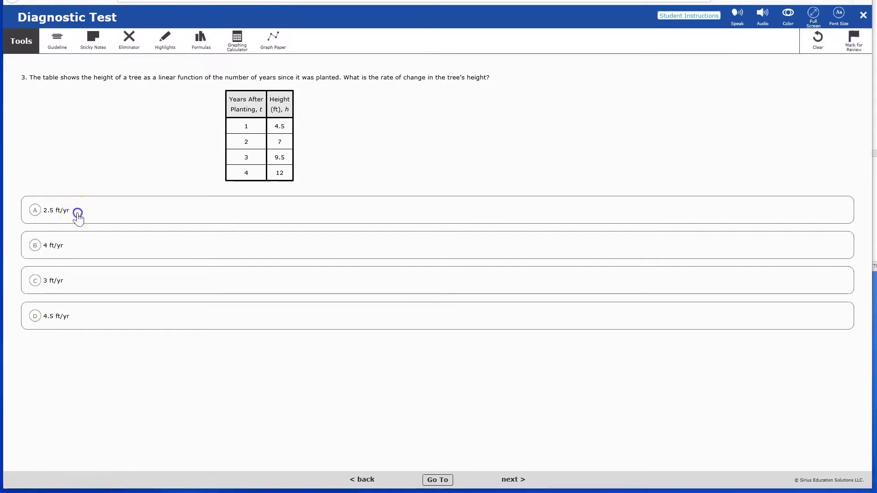
pyautogui.click(511, 480)
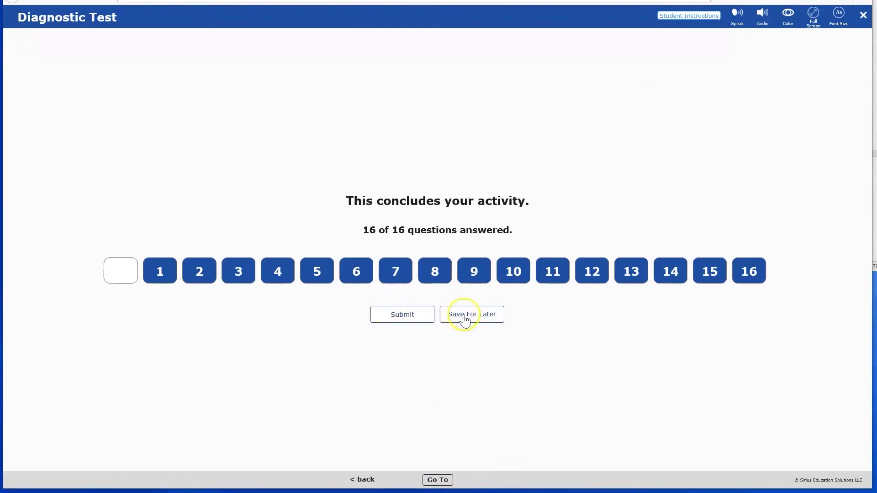
pyautogui.click(402, 315)
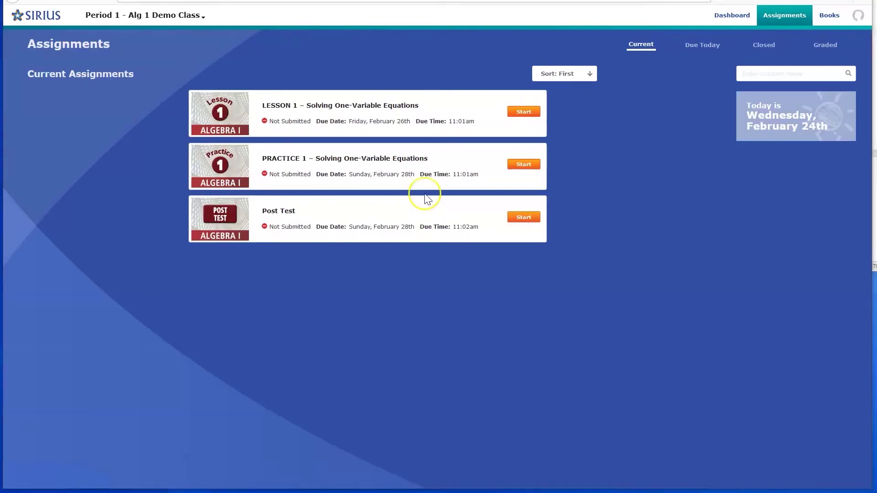
# Step: Start Lesson 1, add a sticky note, handwrite 6 and 17 into the blanks, and submit it
pyautogui.click(525, 115)
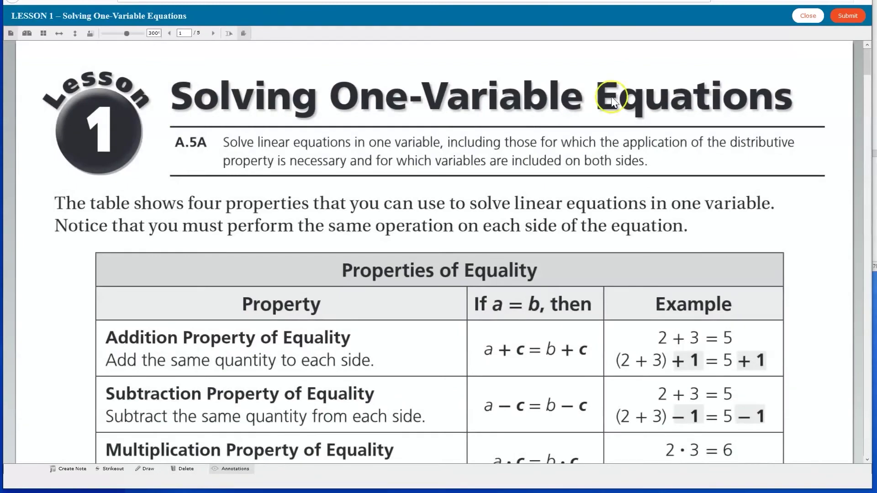
pyautogui.moveTo(867, 70); pyautogui.dragTo(868, 91)
pyautogui.click(108, 317)
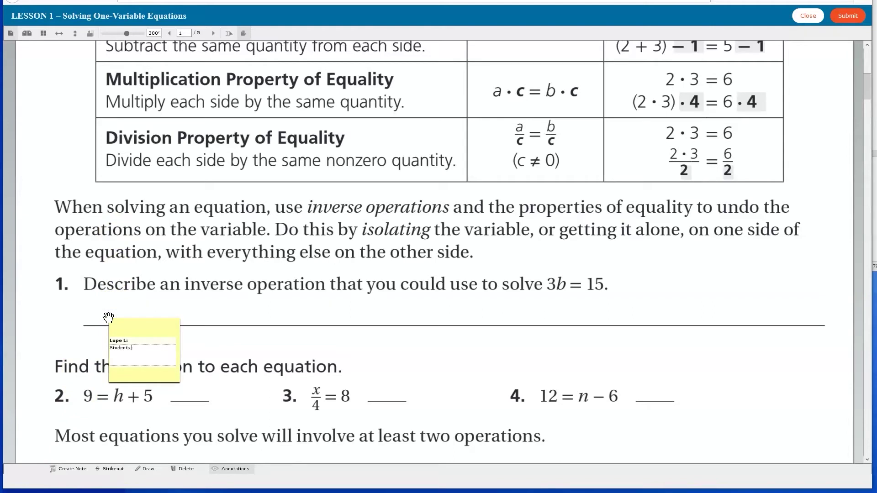
pyautogui.moveTo(270, 281)
pyautogui.mouseDown()
pyautogui.moveTo(274, 297)
pyautogui.moveTo(313, 303)
pyautogui.moveTo(345, 295)
pyautogui.mouseUp()
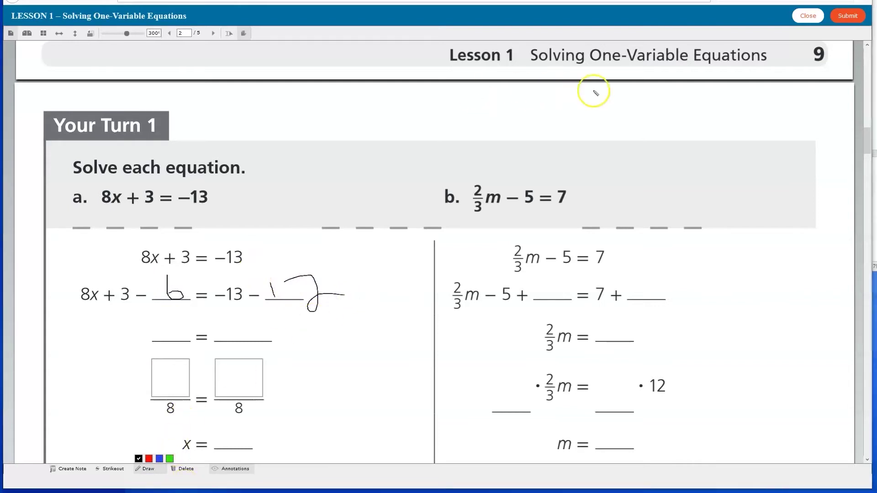
pyautogui.click(856, 22)
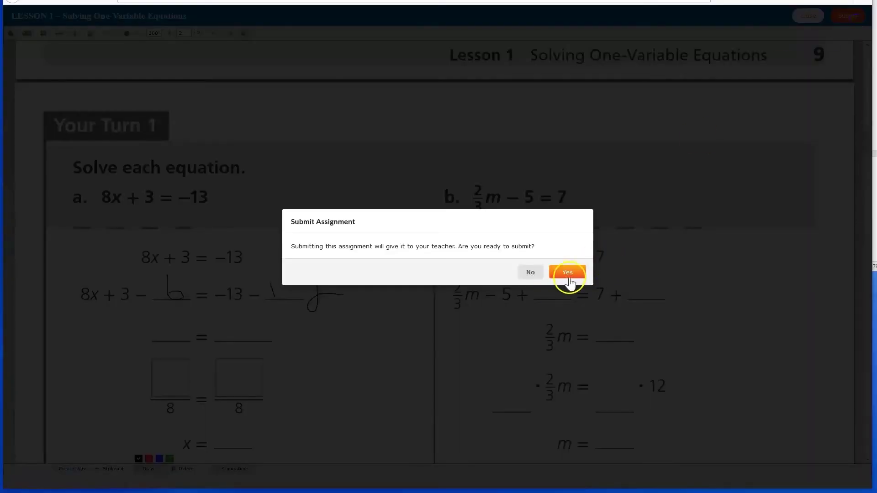
pyautogui.click(568, 273)
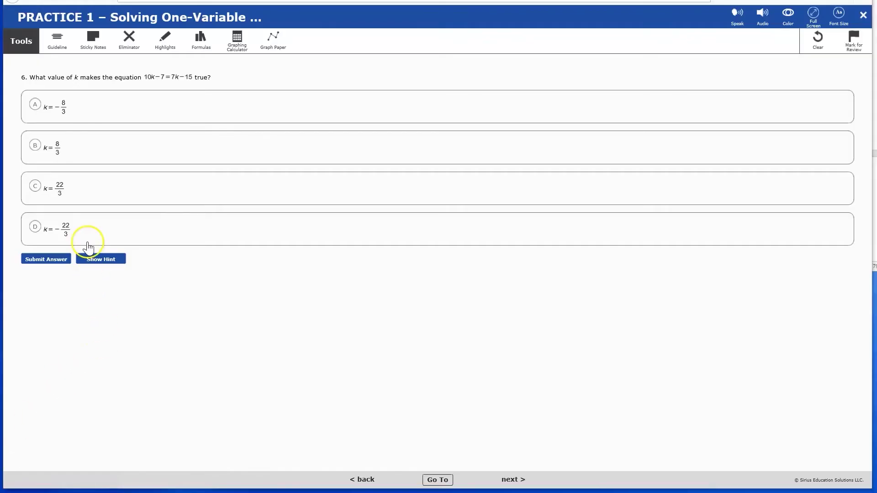
# Step: Answer Practice 1 question 6 with C (k = 22/3), then reveal the hint, sample and correct answer A
pyautogui.click(121, 197)
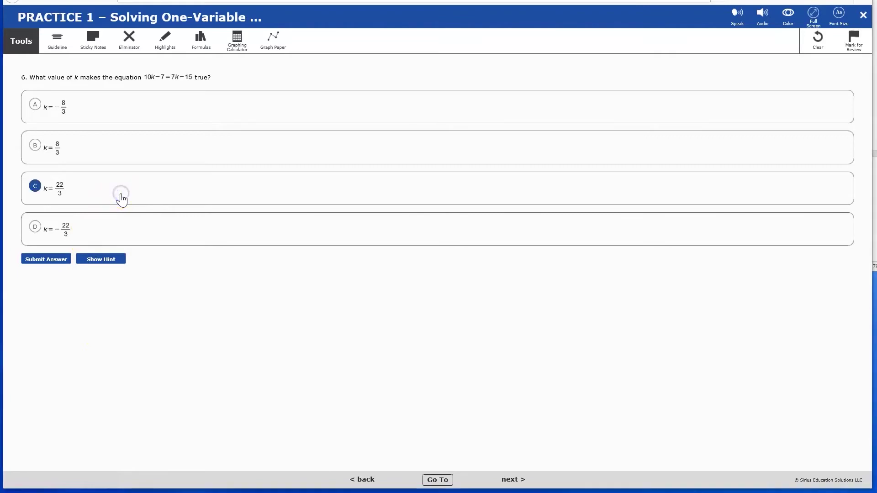
pyautogui.click(45, 259)
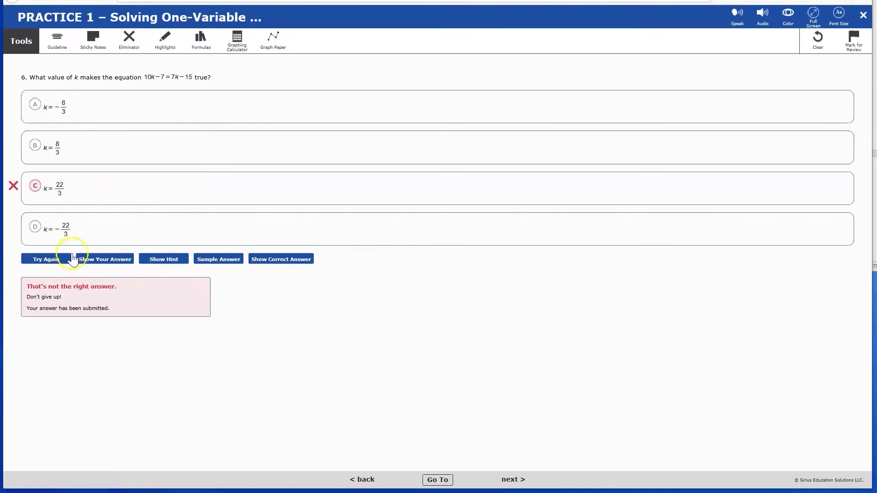
pyautogui.click(164, 260)
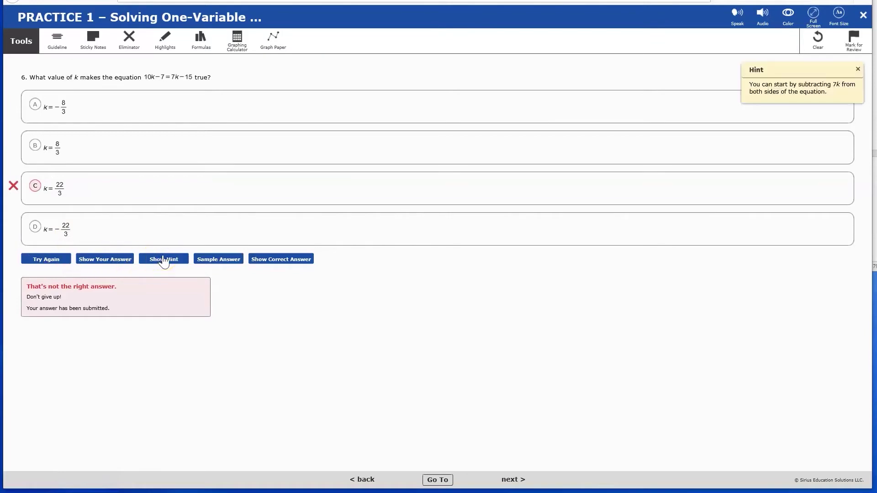
pyautogui.click(232, 260)
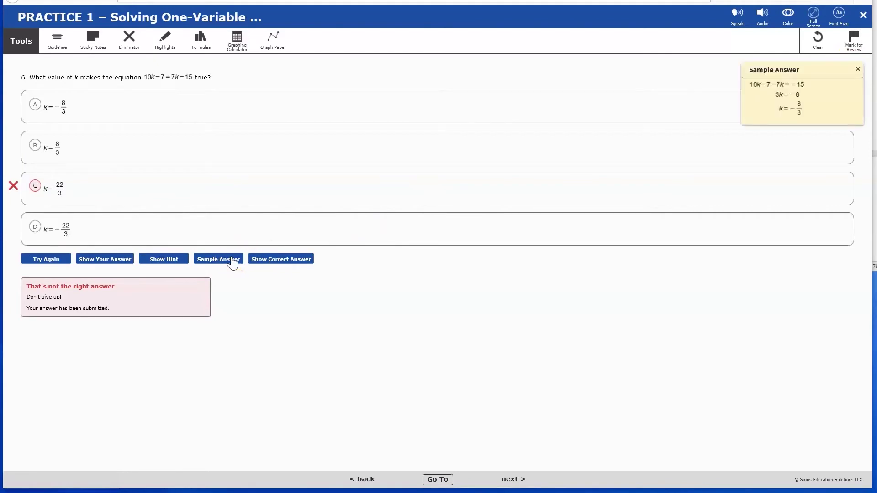
pyautogui.click(282, 259)
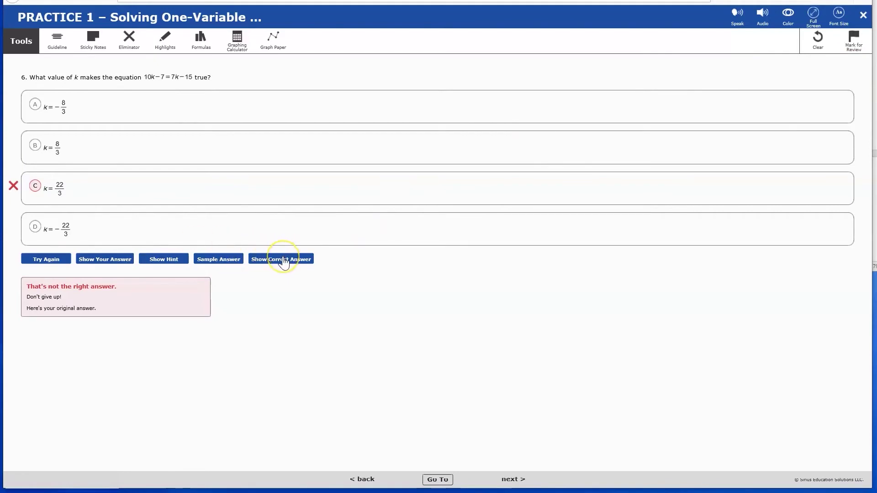
pyautogui.click(284, 262)
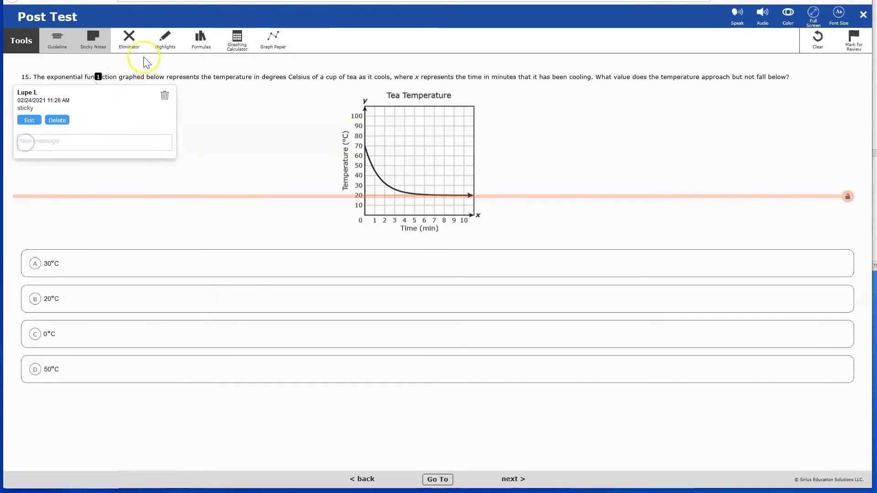
pyautogui.click(129, 39)
# Step: Cross out choice A (30°C), try the graphing calculator, enable click-to-speak and add a graph guideline
pyautogui.click(115, 230)
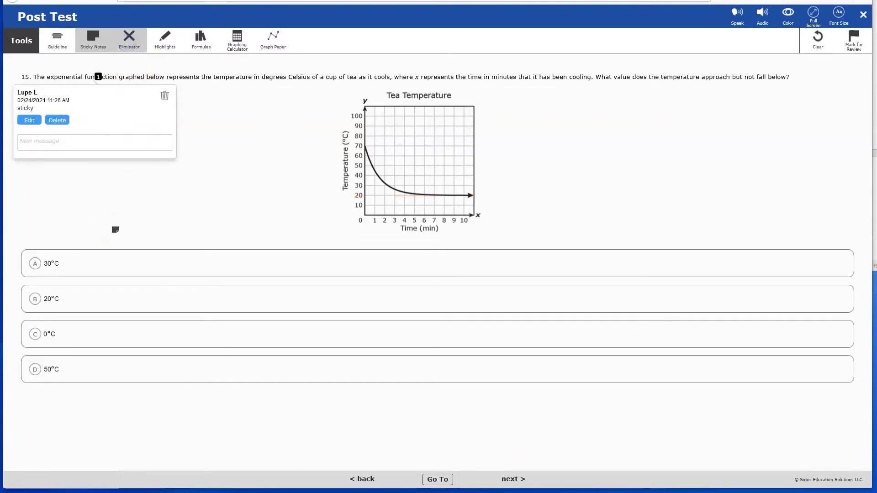
pyautogui.click(99, 262)
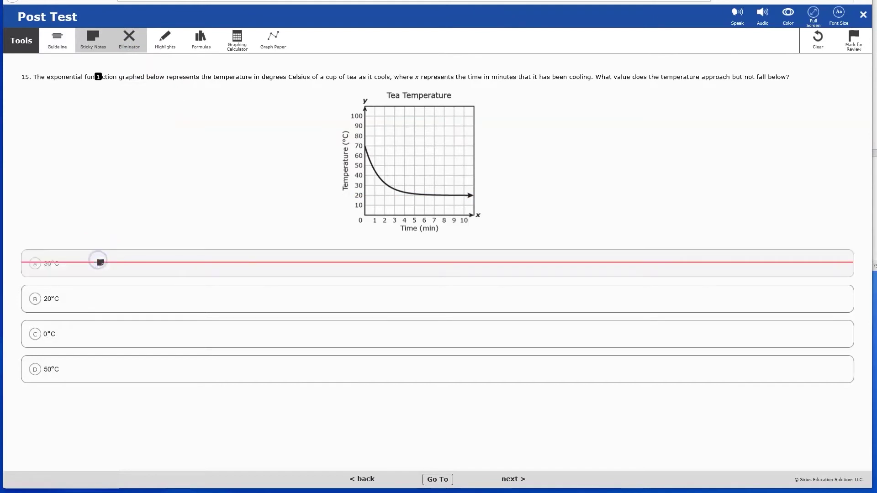
pyautogui.click(237, 39)
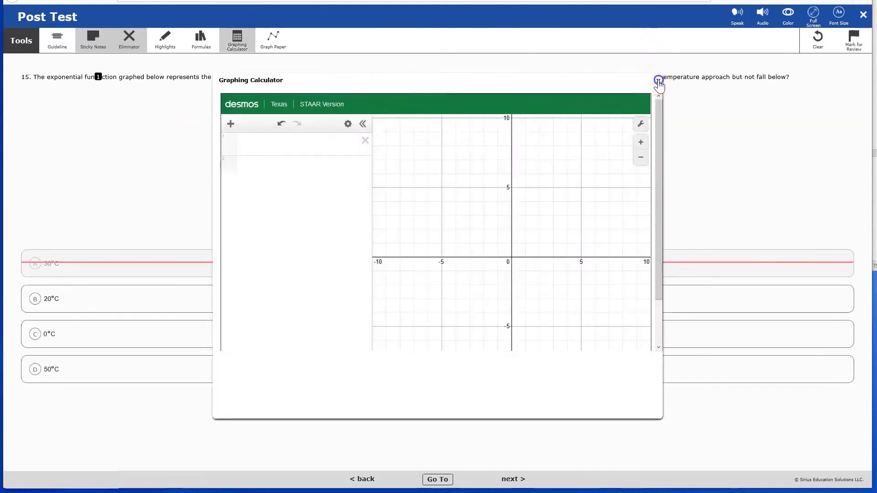
pyautogui.click(658, 81)
pyautogui.click(737, 21)
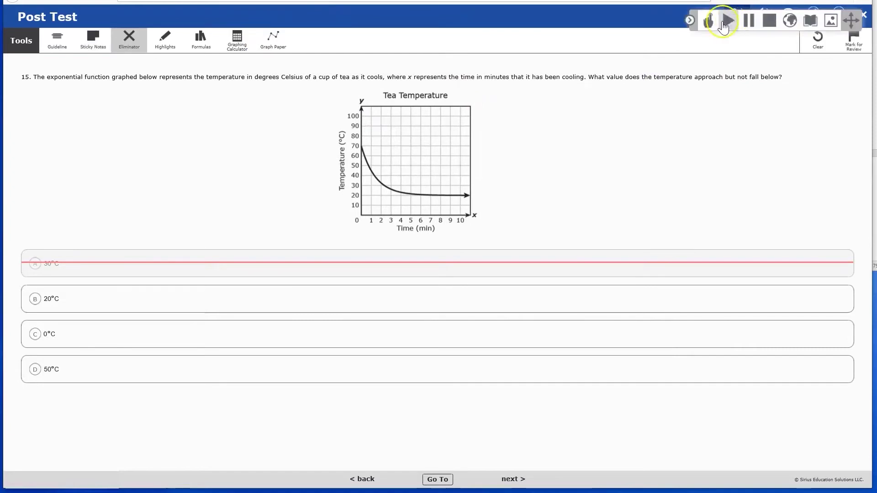
pyautogui.click(709, 20)
pyautogui.click(52, 40)
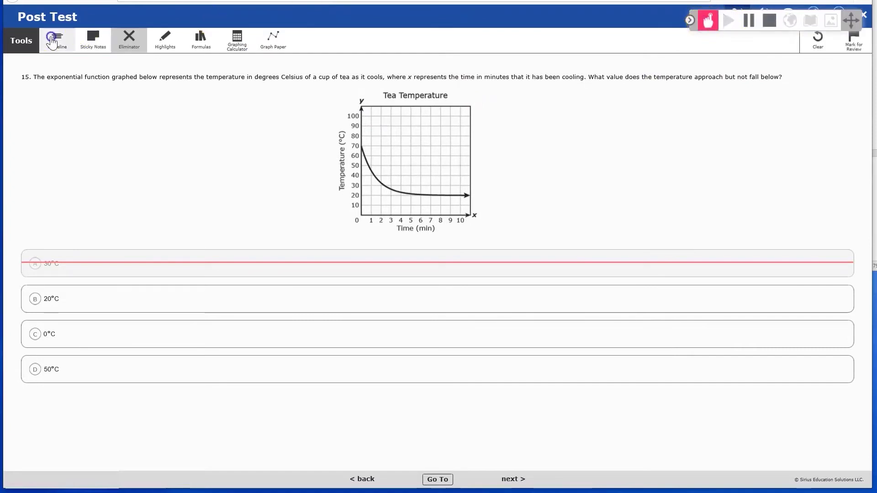
# Step: Translate the question into Spanish, look up 'cooling' and show a picture definition of temperature
pyautogui.click(22, 77)
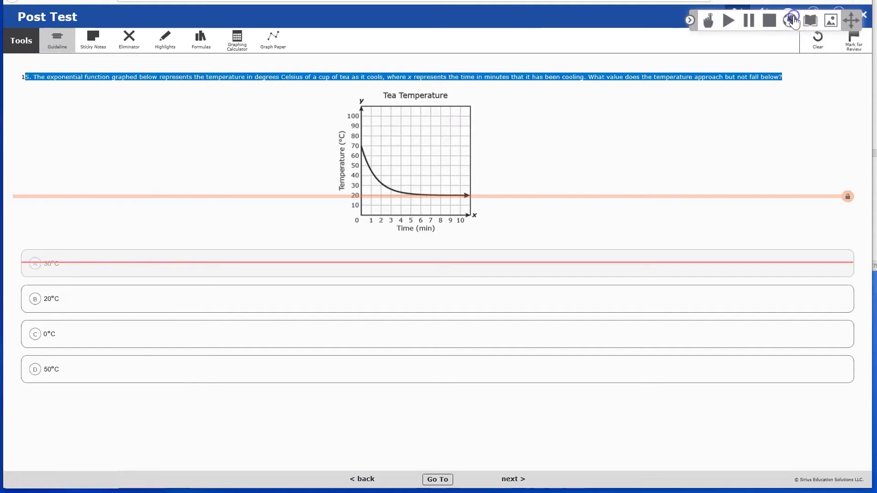
pyautogui.click(793, 21)
pyautogui.click(571, 77)
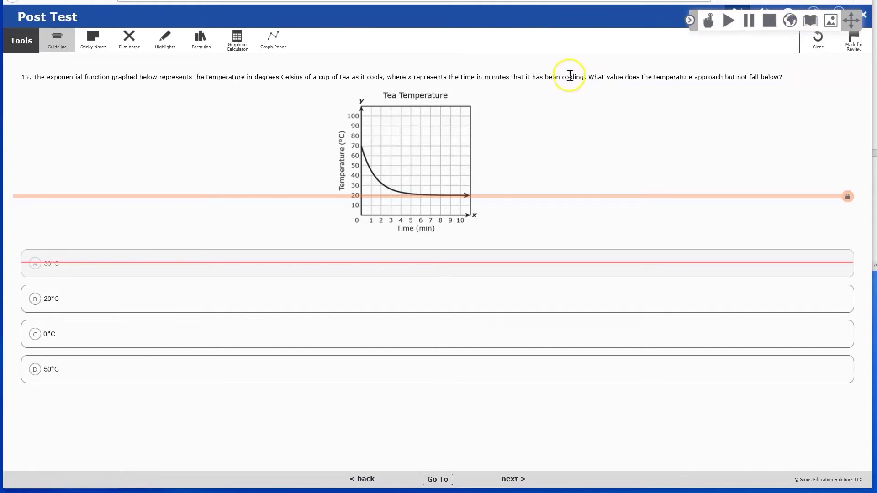
pyautogui.click(687, 47)
pyautogui.click(810, 20)
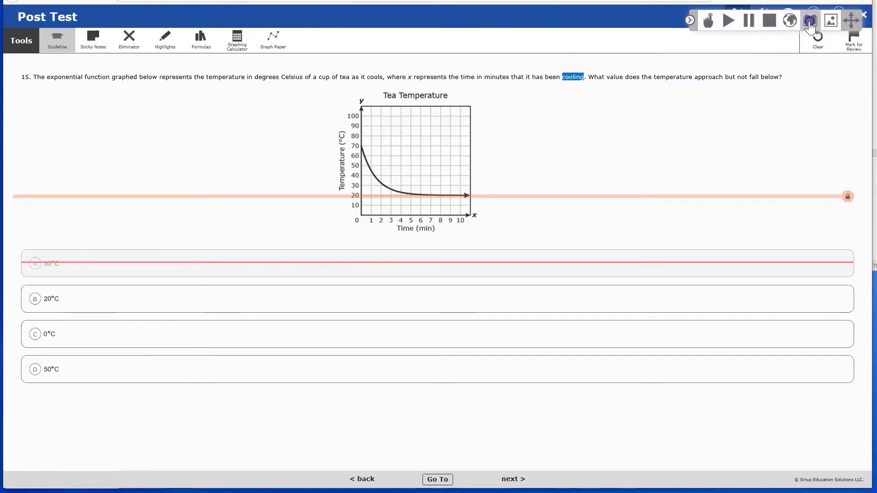
pyautogui.click(830, 21)
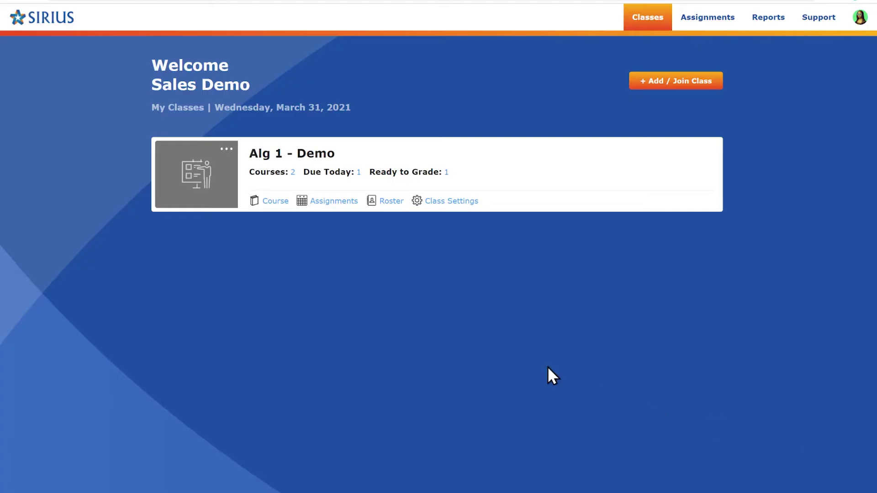
# Step: Browse the Alg 1 - Demo courses into Sirius Online Tutorials and Features, then open the LESSON 1 gradebook
pyautogui.click(277, 201)
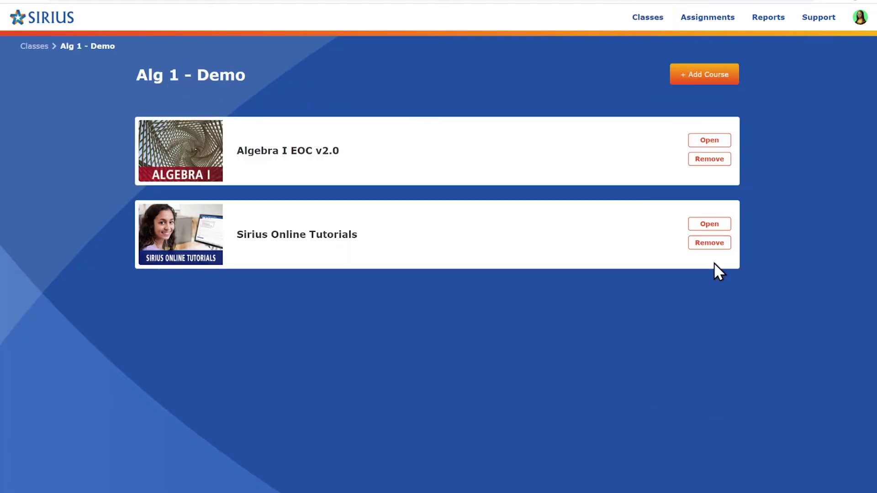
pyautogui.click(706, 224)
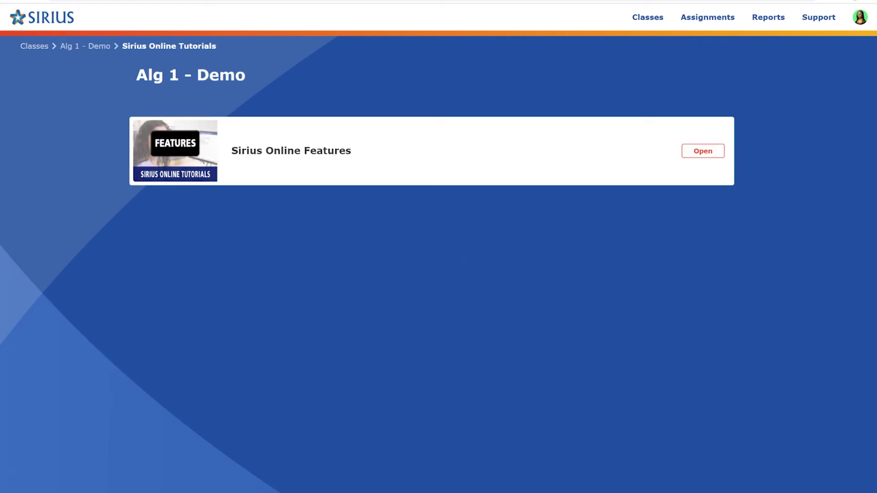
pyautogui.click(699, 152)
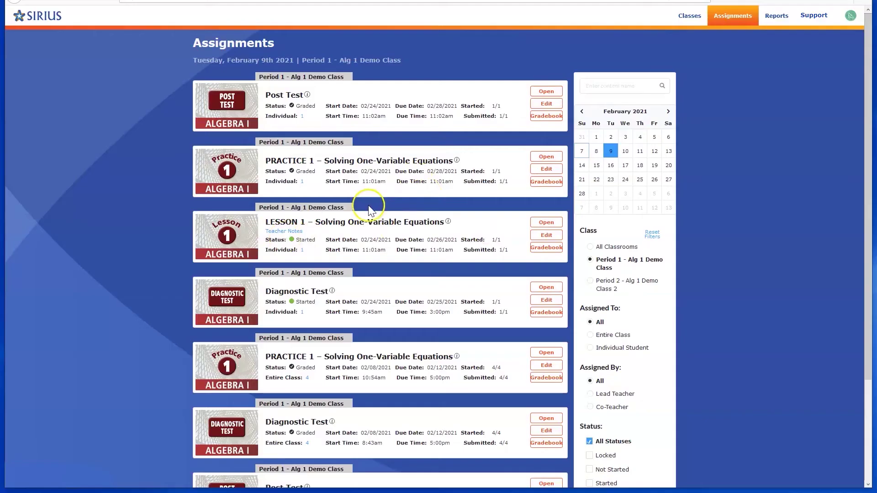
pyautogui.click(548, 249)
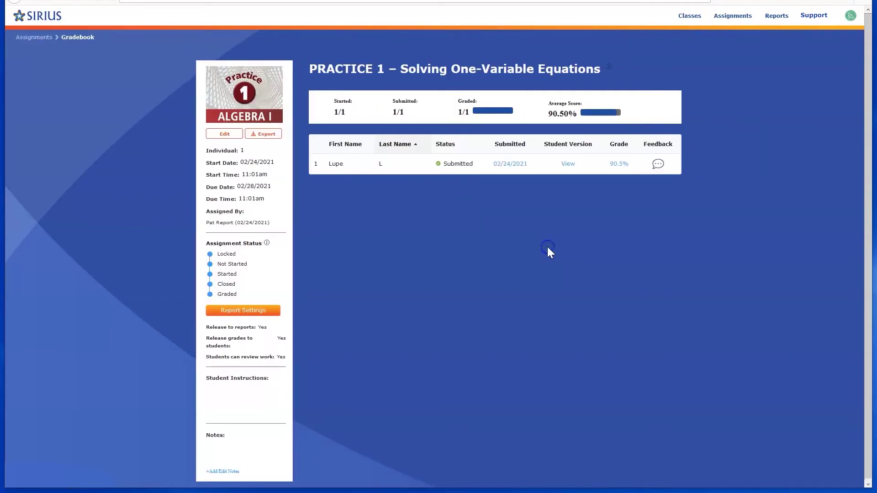
# Step: Review the student's LESSON 1 work and save a score of 88
pyautogui.click(566, 164)
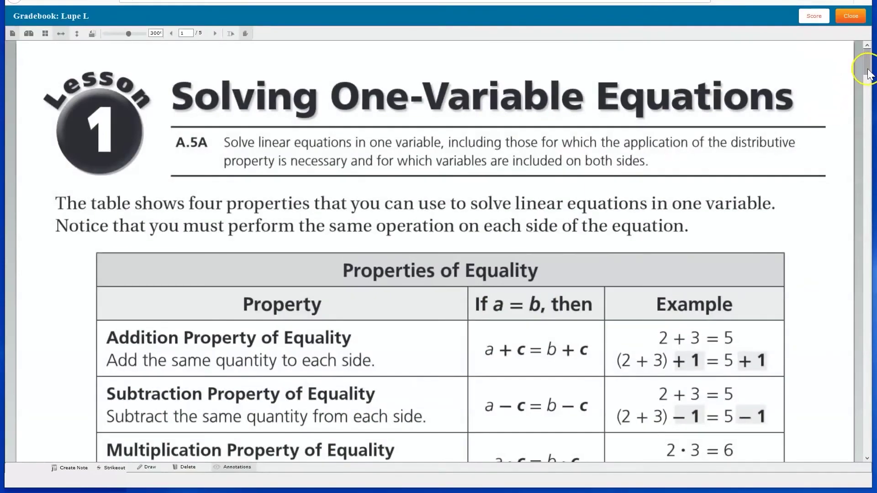
pyautogui.moveTo(868, 73); pyautogui.dragTo(865, 106)
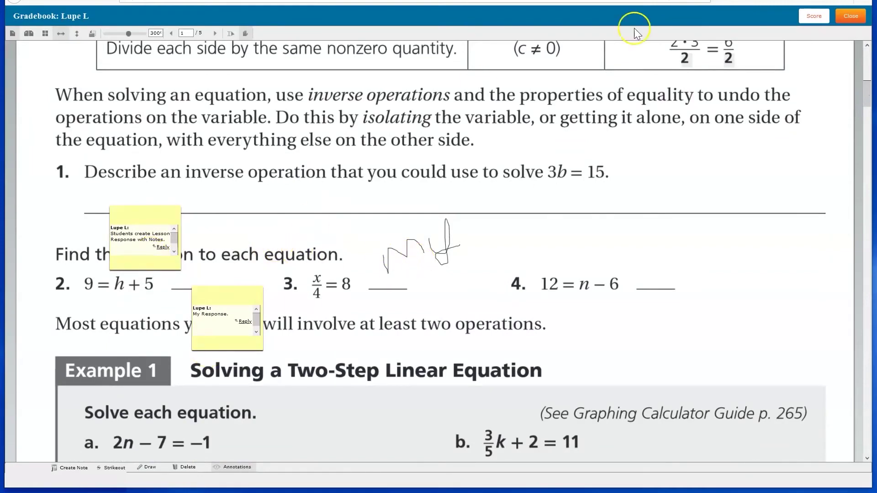
pyautogui.click(813, 21)
pyautogui.click(398, 248)
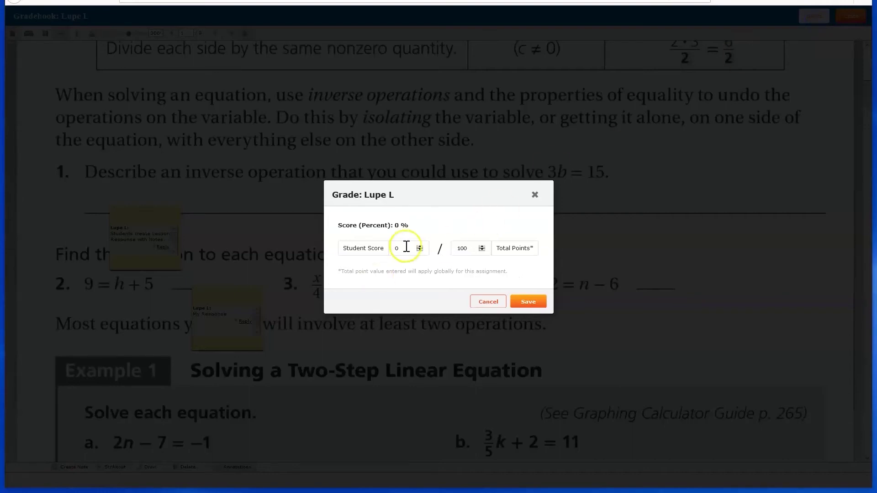
pyautogui.doubleClick(399, 248)
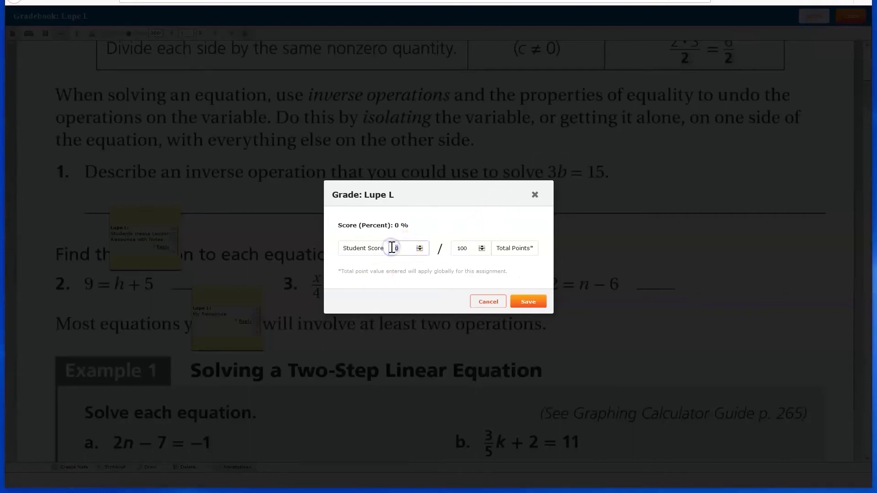
pyautogui.write('88')
pyautogui.click(529, 302)
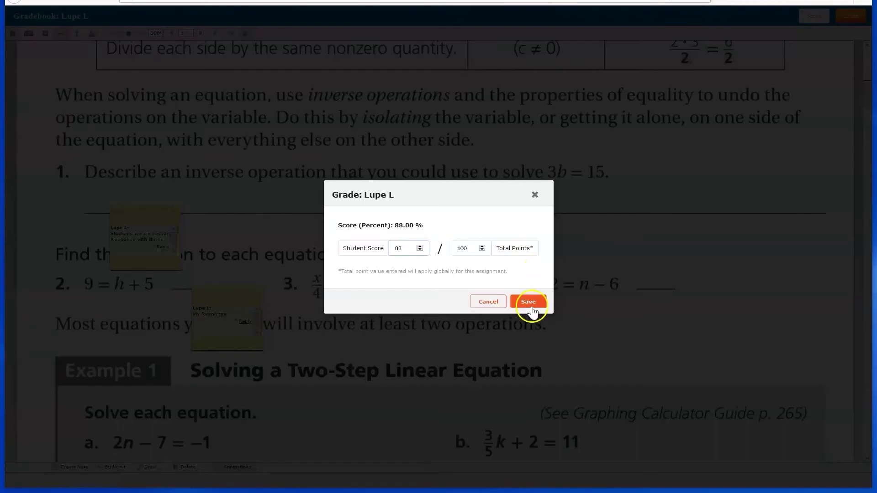
pyautogui.click(840, 22)
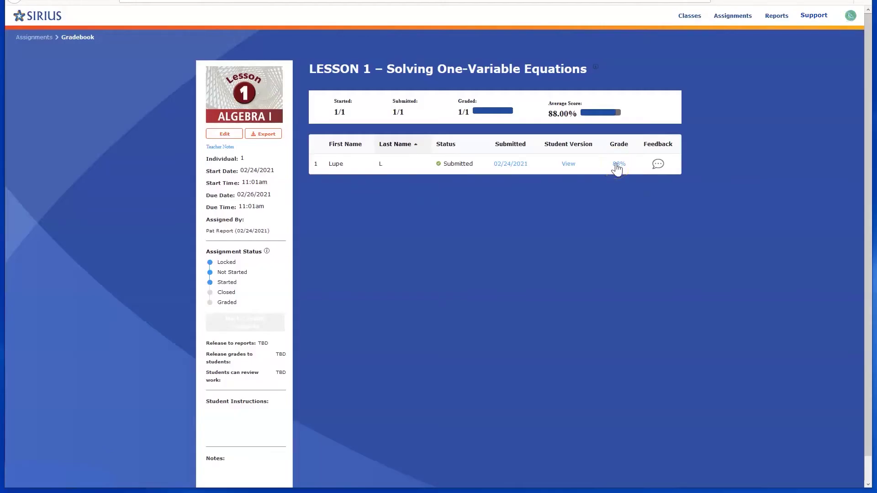
# Step: Save a 'Good job' feedback comment addressed to the student and return to the assignments list
pyautogui.click(659, 167)
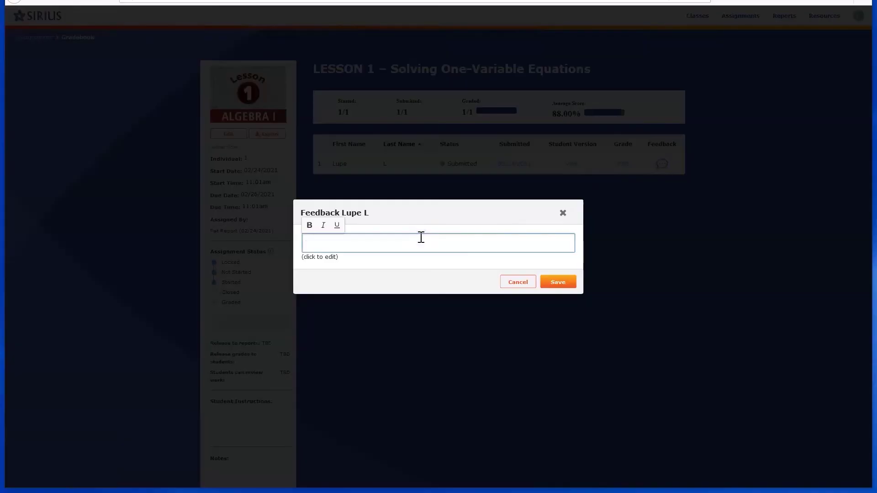
pyautogui.click(420, 238)
pyautogui.write('Good job, Lupe!')
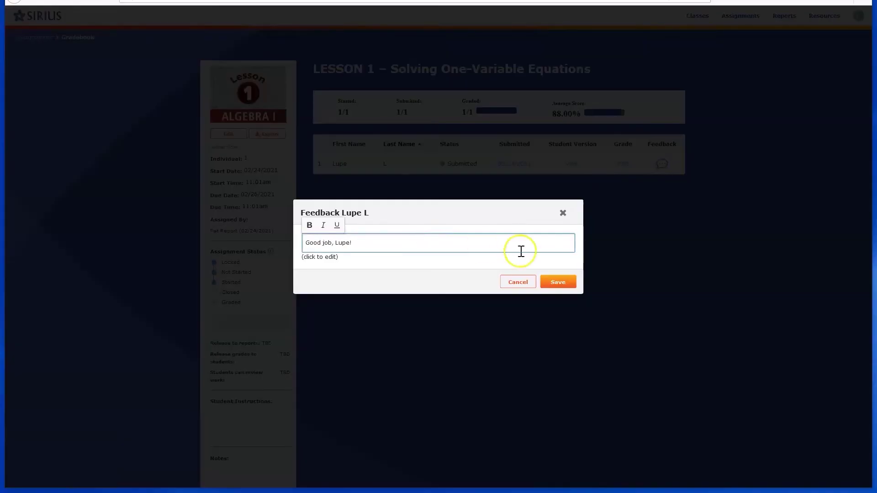
pyautogui.click(566, 281)
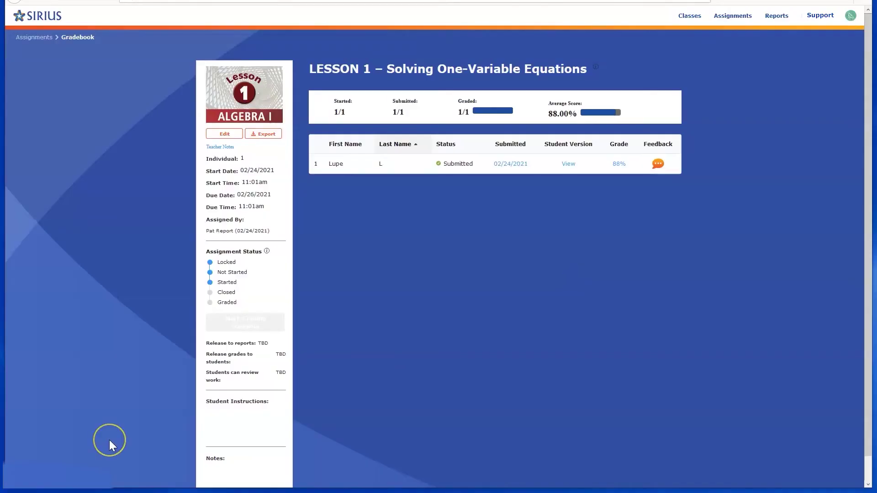
pyautogui.hotkey('alt', 'Left')
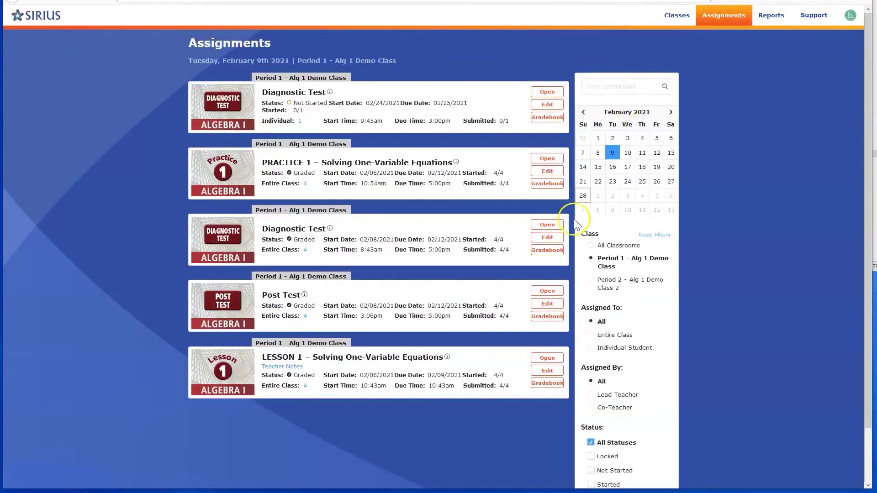
# Step: Open the Diagnostic Test gradebook (57.83% average) and view the first student's answers
pyautogui.click(554, 253)
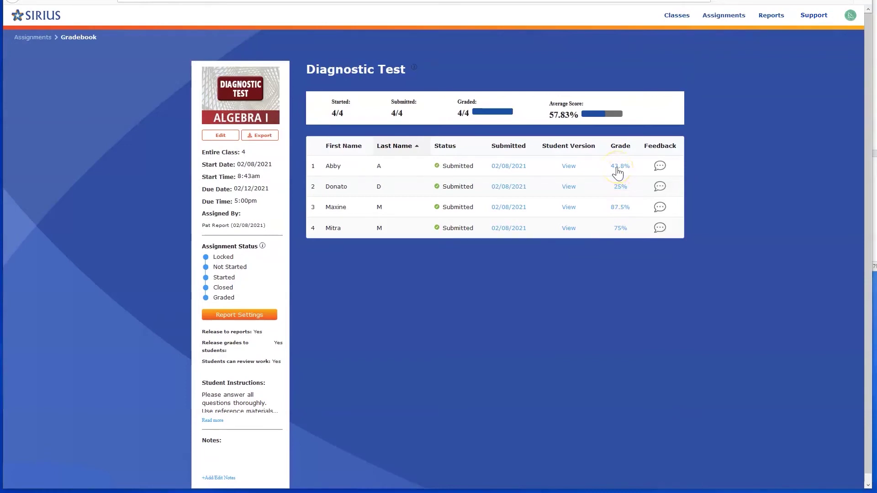
pyautogui.click(620, 167)
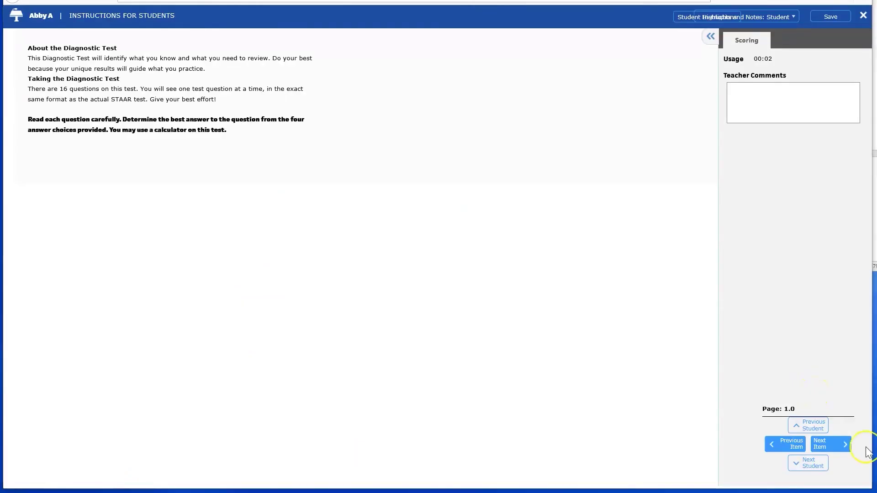
# Step: Advance to question 4, the puppy weight question, and save the comment 'Good Job so far!'
pyautogui.click(844, 447)
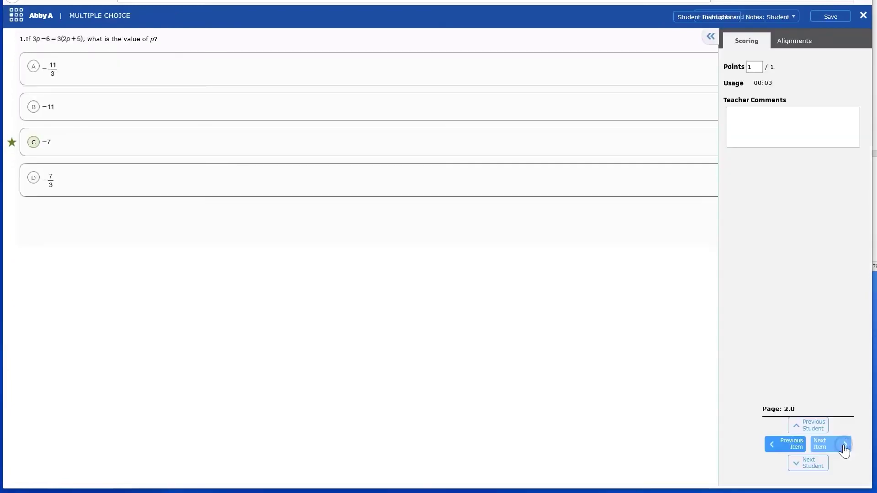
pyautogui.click(844, 447)
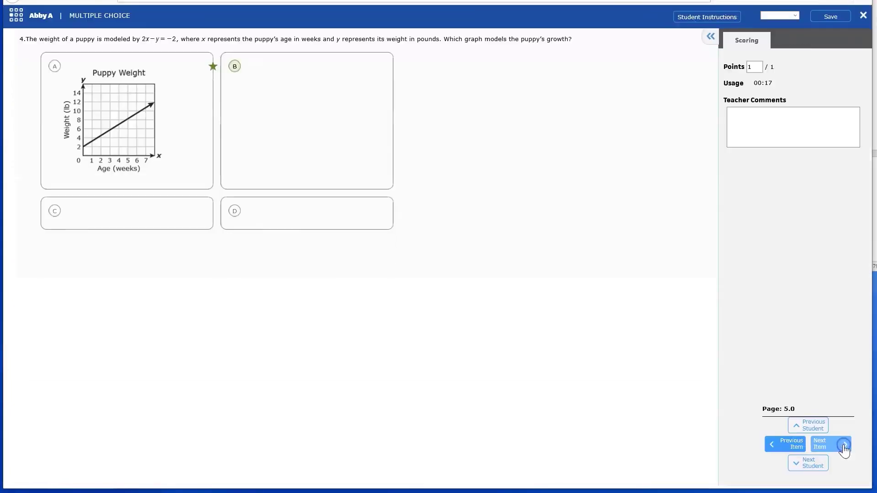
pyautogui.click(783, 122)
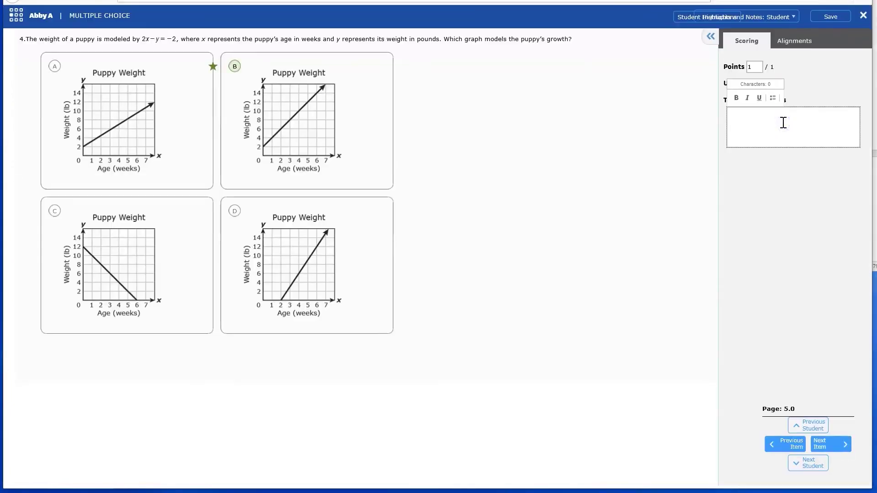
pyautogui.write('Good Job so far!')
pyautogui.click(830, 18)
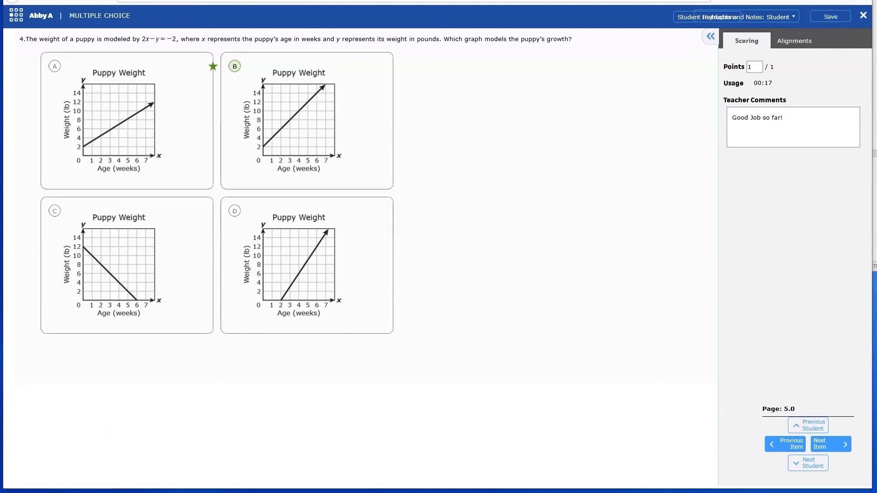
# Step: Step through the next three students' answers to the fourth student, then close the viewer
pyautogui.click(808, 467)
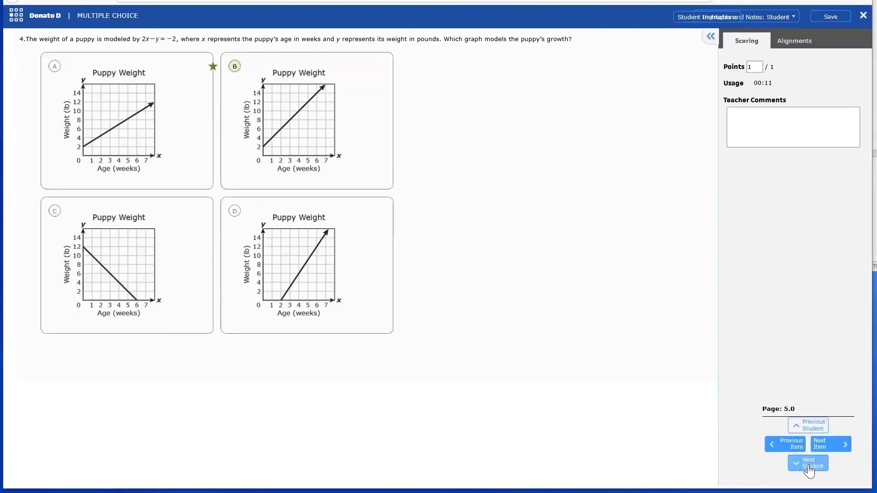
pyautogui.click(808, 467)
pyautogui.click(809, 467)
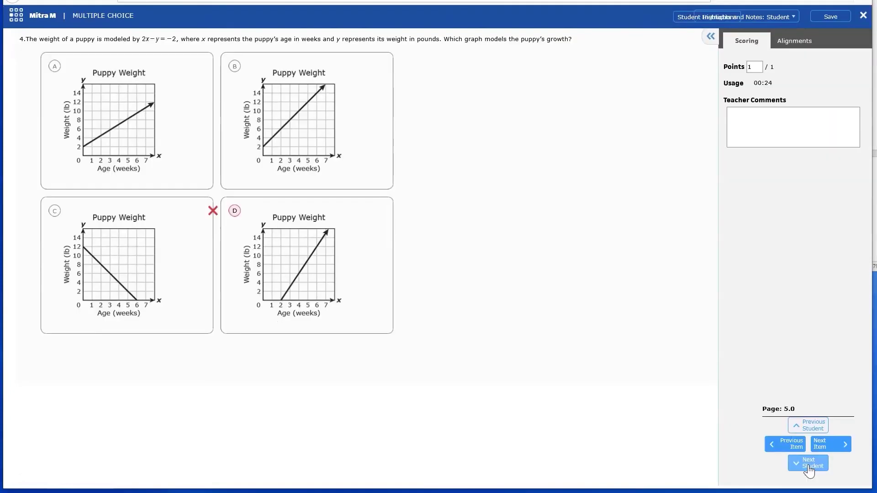
pyautogui.click(863, 19)
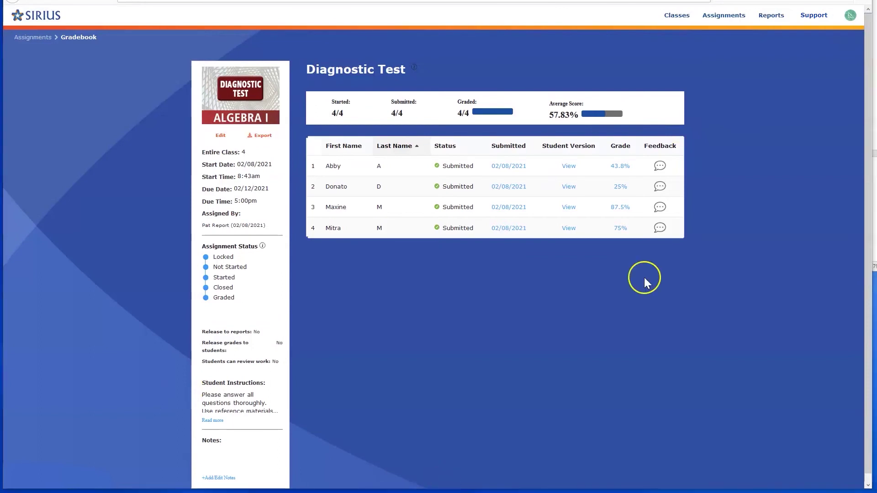
# Step: Edit the Diagnostic Test to release results to reports, release grades, and allow student work review
pyautogui.click(222, 136)
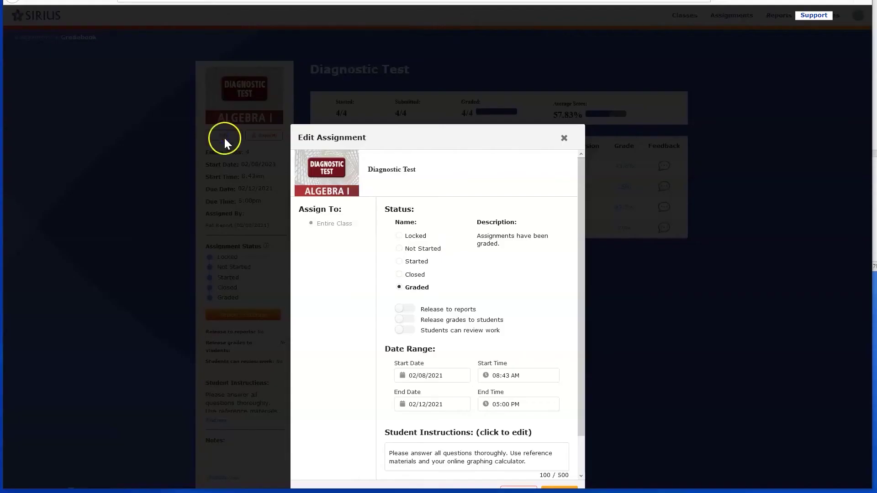
pyautogui.click(408, 310)
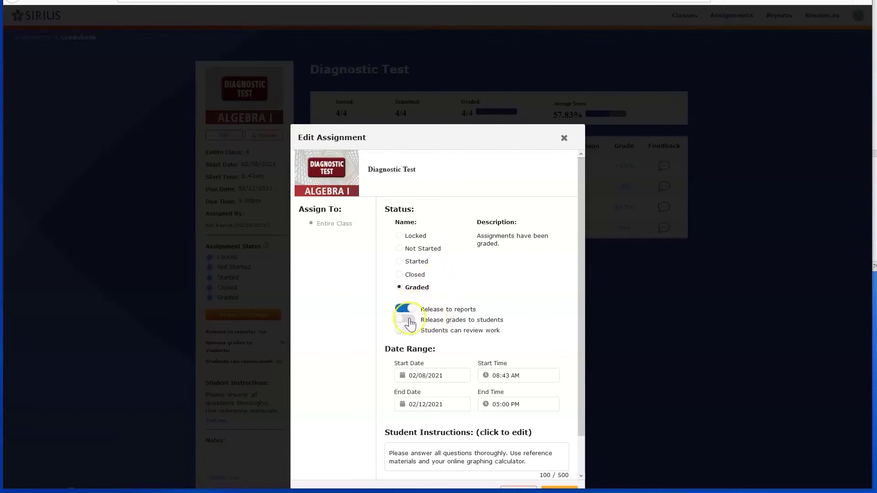
pyautogui.click(409, 321)
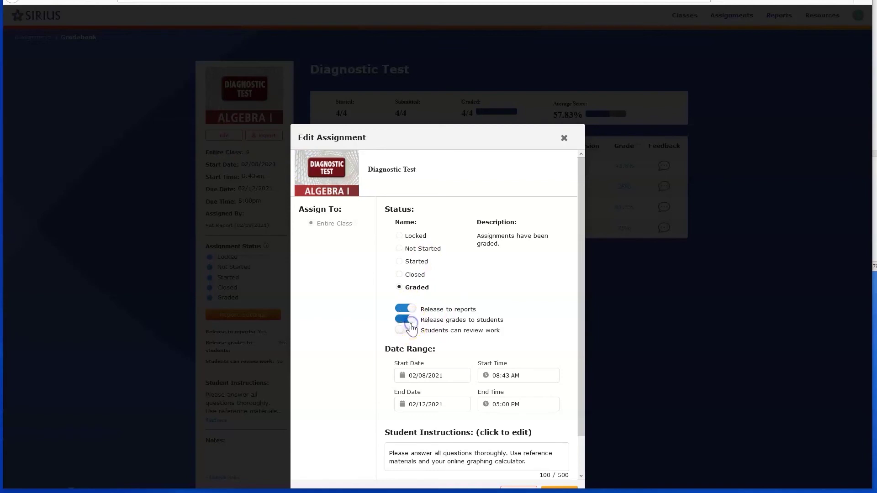
pyautogui.click(410, 332)
pyautogui.click(201, 338)
# Step: Save a 'Great job' feedback comment addressed to the third student, graded 87.5%
pyautogui.moveTo(200, 330); pyautogui.dragTo(270, 362)
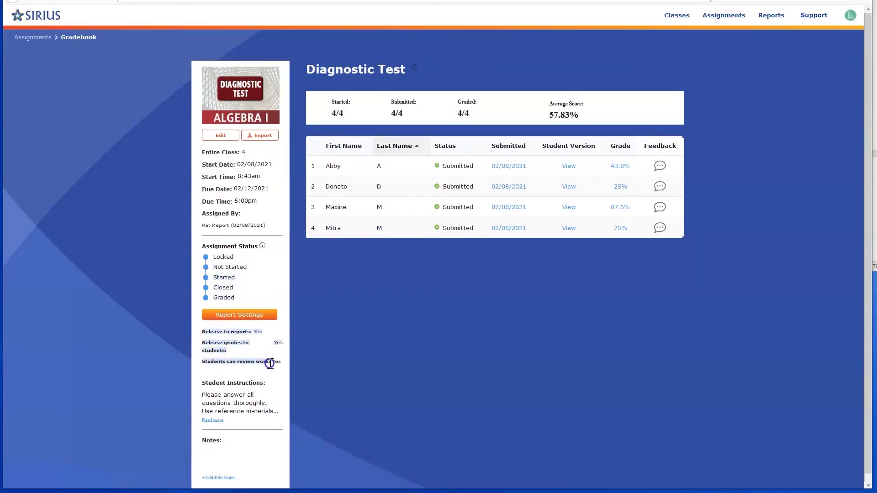
pyautogui.click(660, 211)
pyautogui.click(541, 245)
pyautogui.write('Great jo')
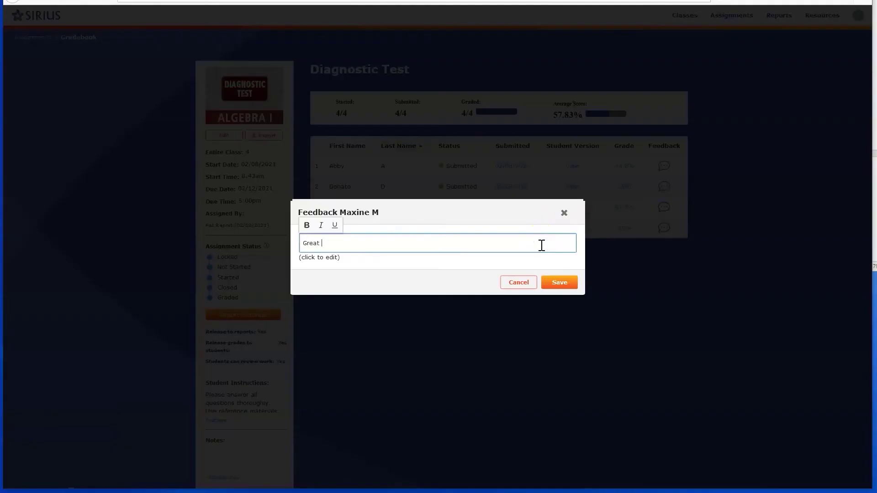
pyautogui.write('b, Maxine!')
pyautogui.click(568, 283)
pyautogui.click(226, 316)
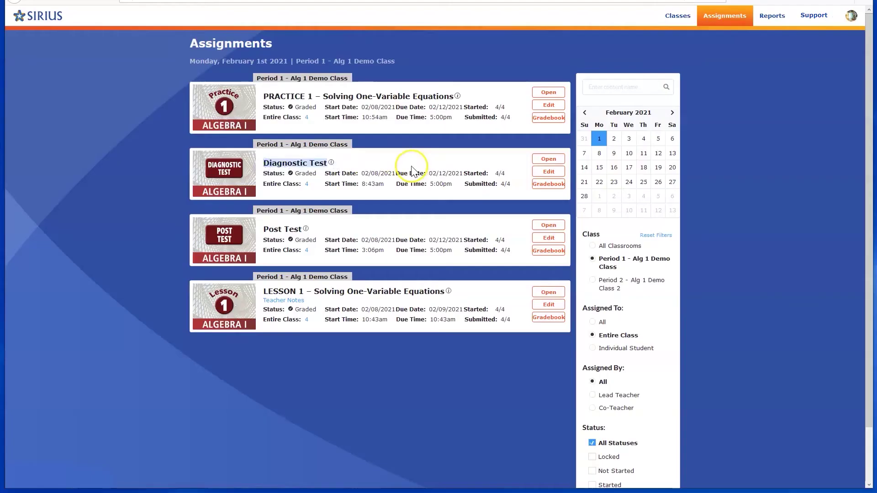
# Step: Email the Diagnostic Test Item Analysis export to a suggested recipient address and download the CSV
pyautogui.click(546, 185)
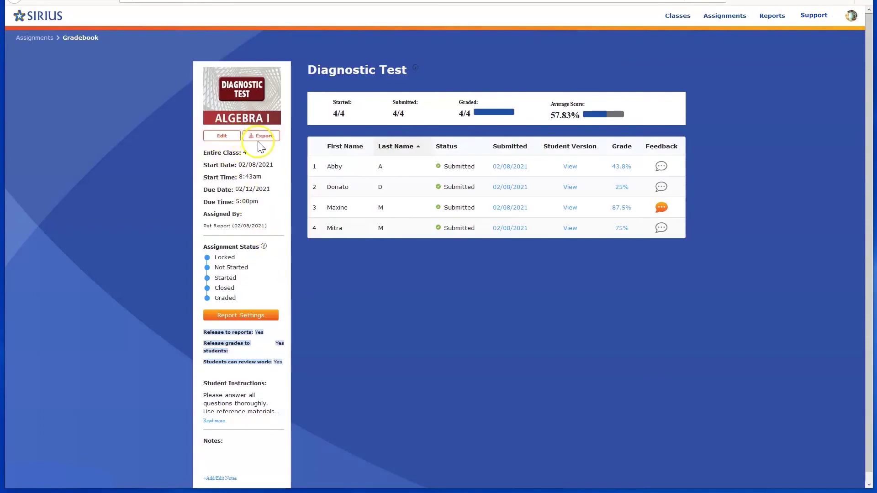
pyautogui.click(262, 137)
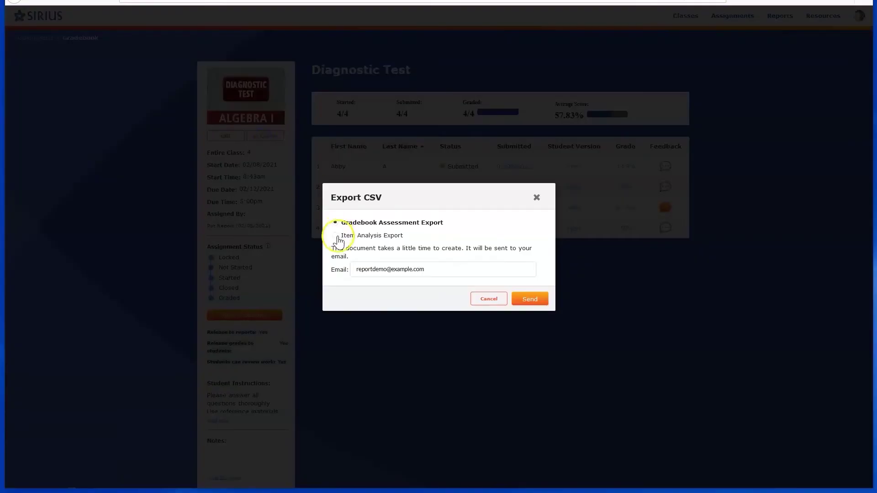
pyautogui.click(338, 241)
pyautogui.moveTo(429, 273); pyautogui.dragTo(343, 269)
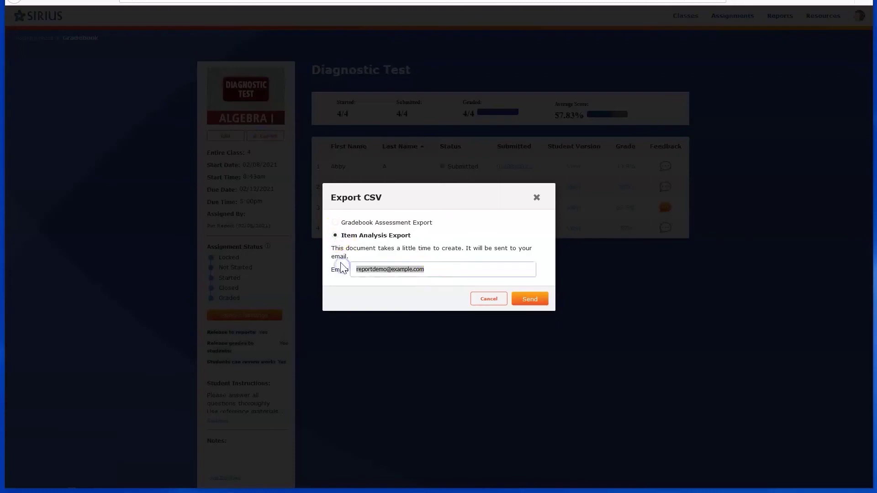
pyautogui.write('jim')
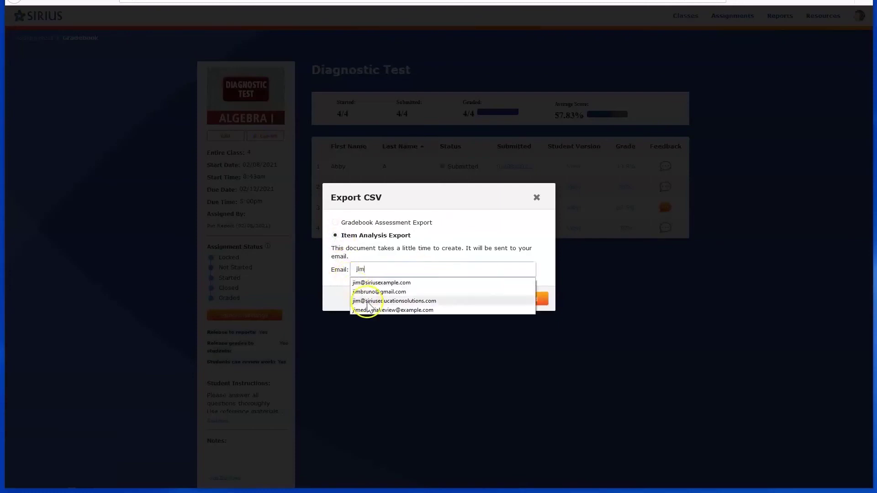
pyautogui.click(366, 303)
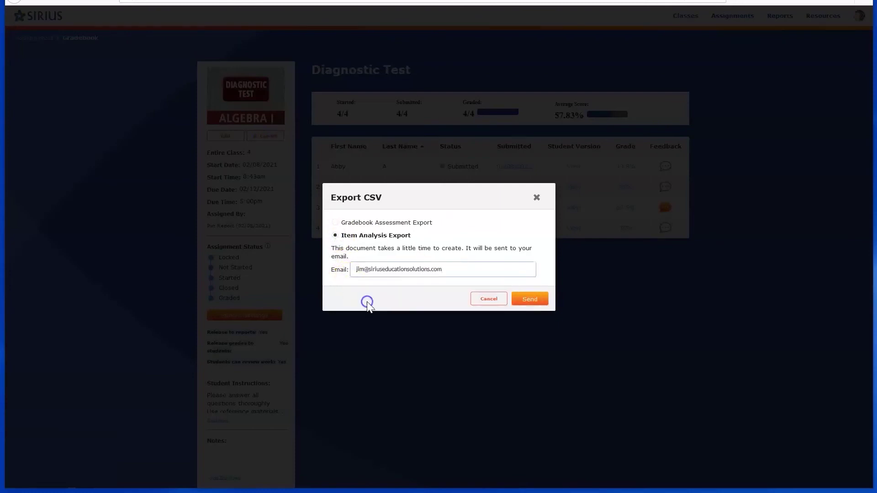
pyautogui.click(525, 305)
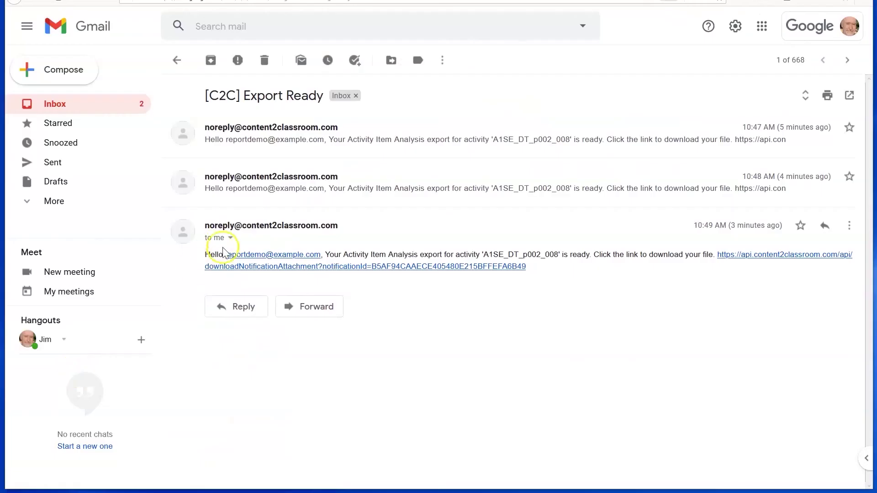
pyautogui.click(226, 267)
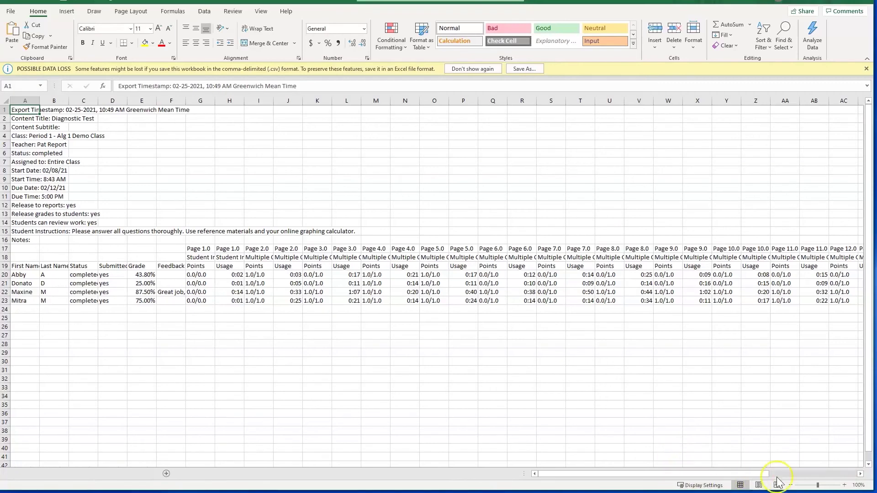
# Step: Scroll right through the per-page points and usage columns in Excel, then return to Sirius Reports
pyautogui.click(861, 477)
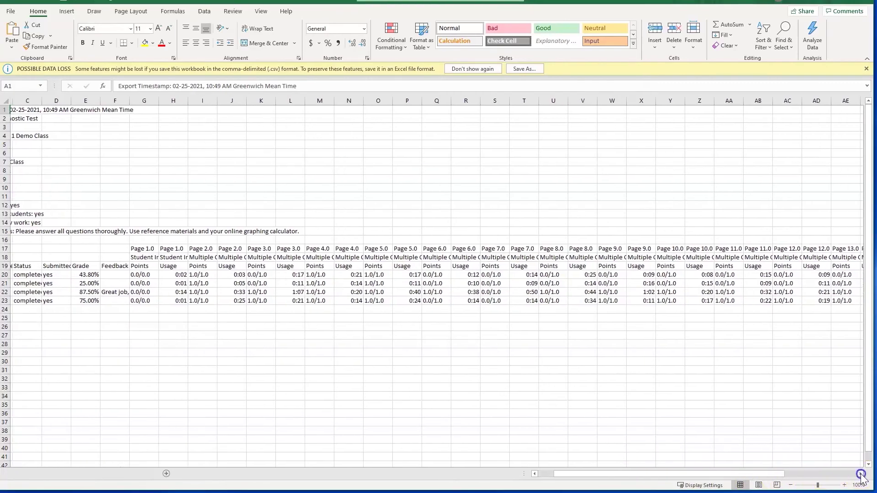
pyautogui.moveTo(860, 477); pyautogui.dragTo(861, 477)
pyautogui.click(861, 477)
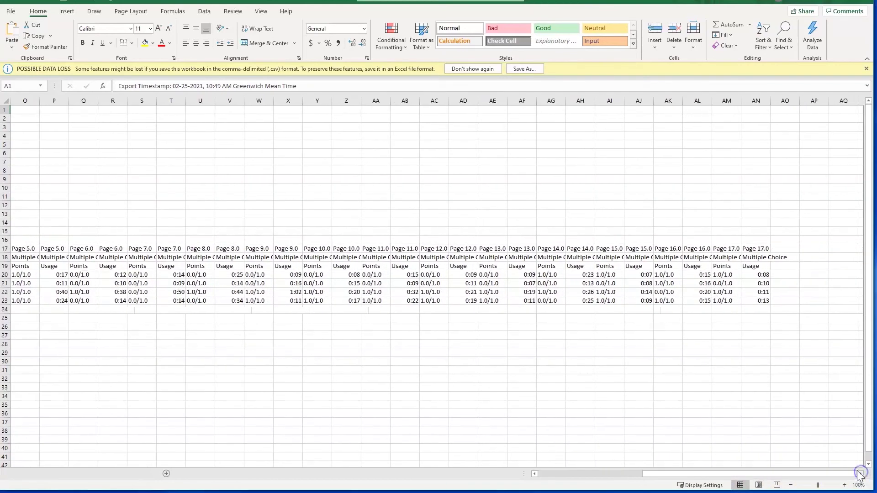
pyautogui.click(632, 479)
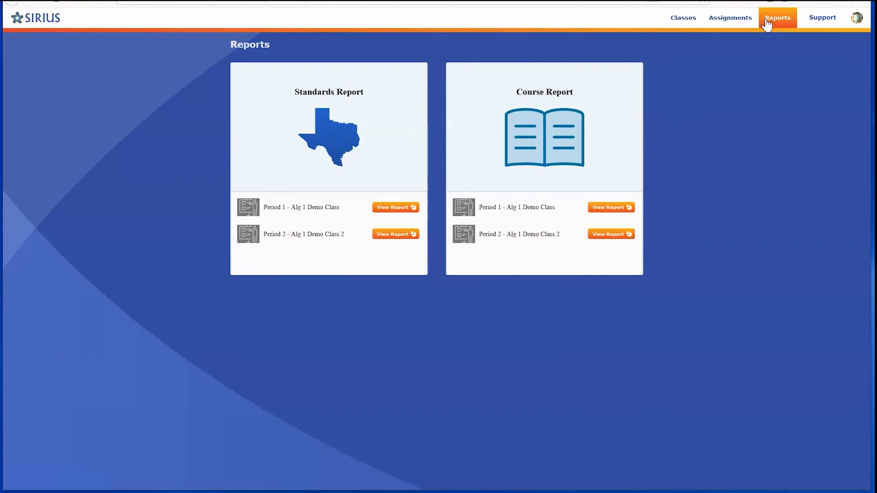
pyautogui.click(612, 208)
pyautogui.click(31, 121)
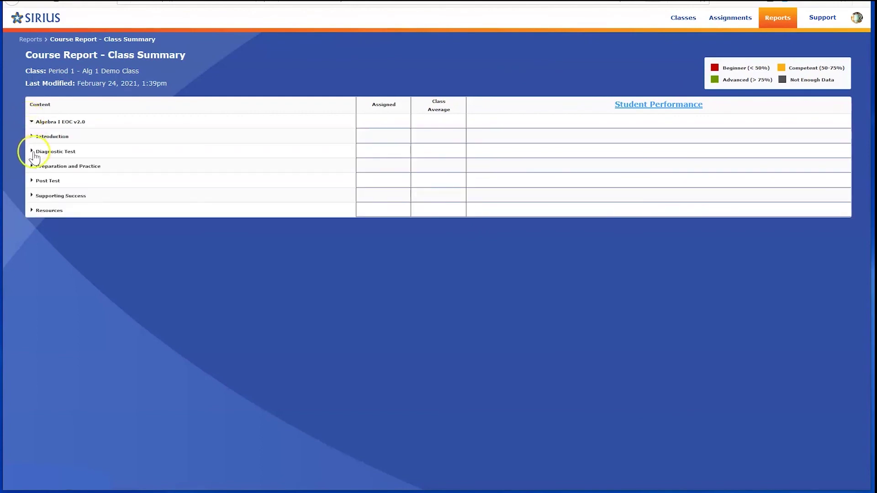
pyautogui.click(31, 151)
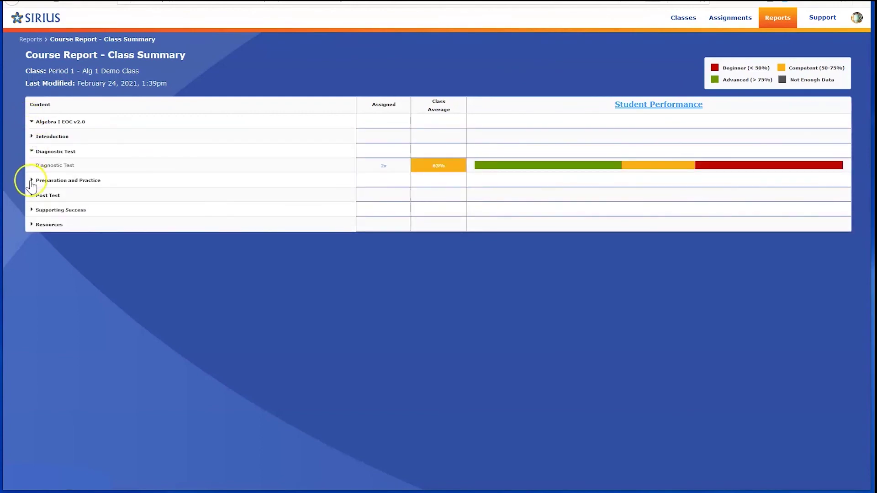
pyautogui.click(31, 180)
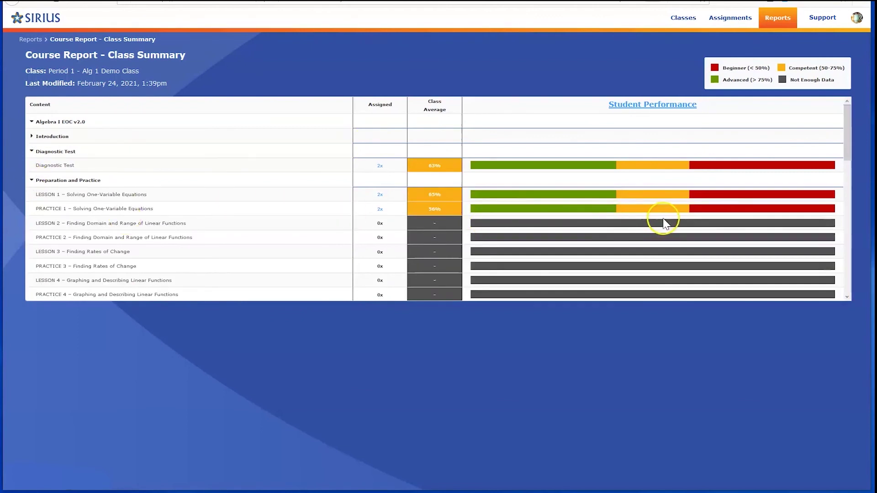
pyautogui.click(651, 106)
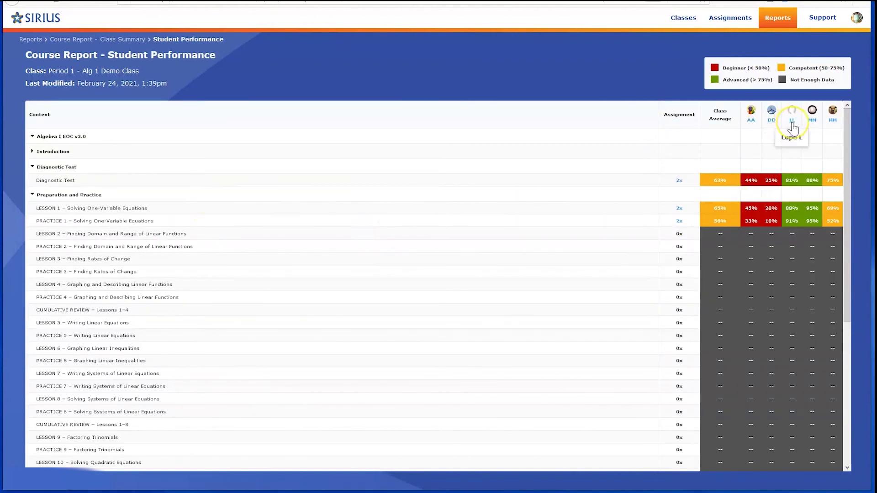
pyautogui.click(792, 123)
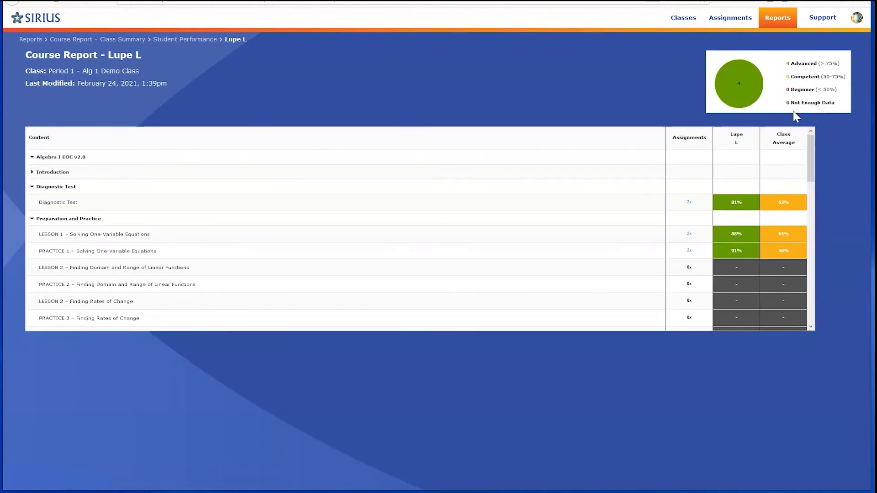
pyautogui.click(30, 40)
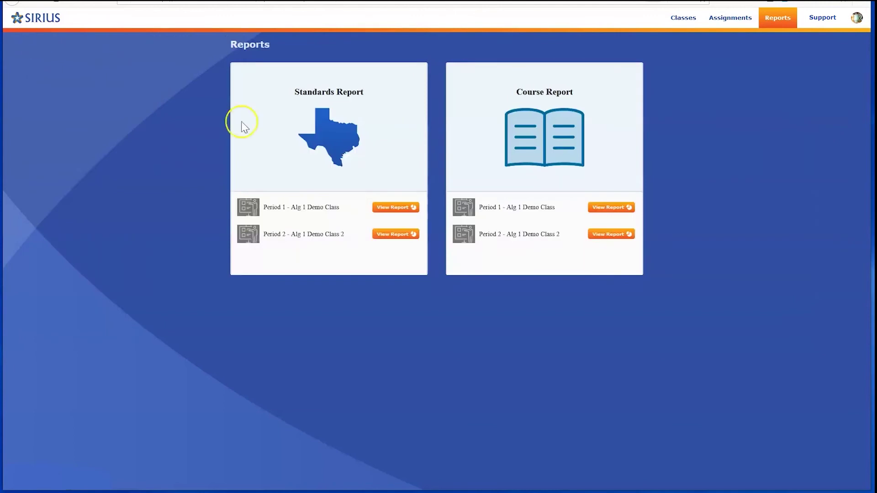
# Step: Open Period 1's Standards Report, expand Algebra I EOC, and cycle groupings, ending on Readiness and Supporting
pyautogui.click(404, 207)
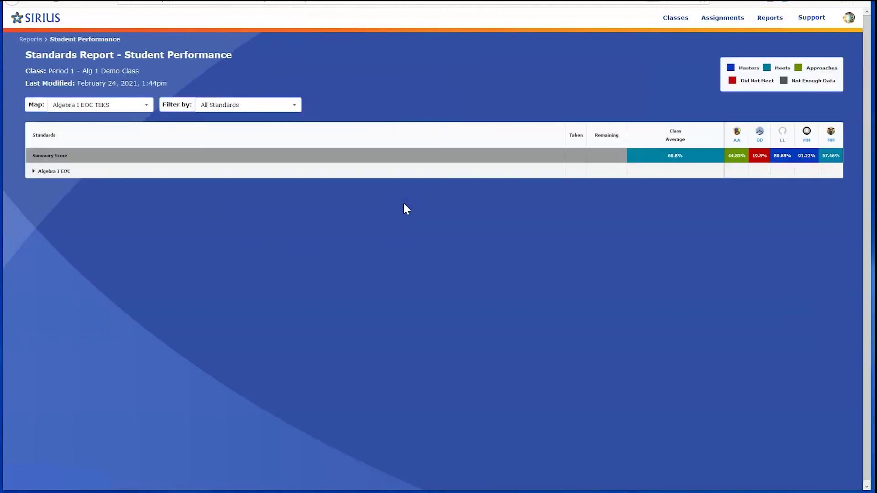
pyautogui.click(33, 172)
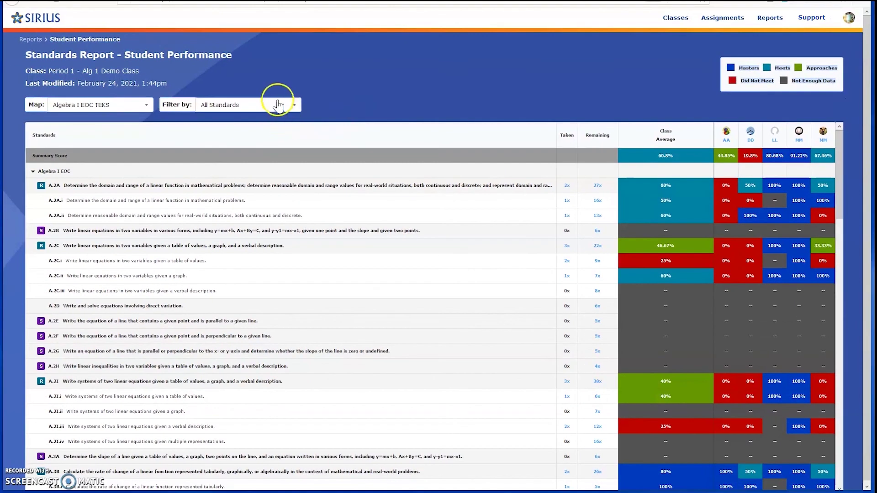
pyautogui.click(57, 101)
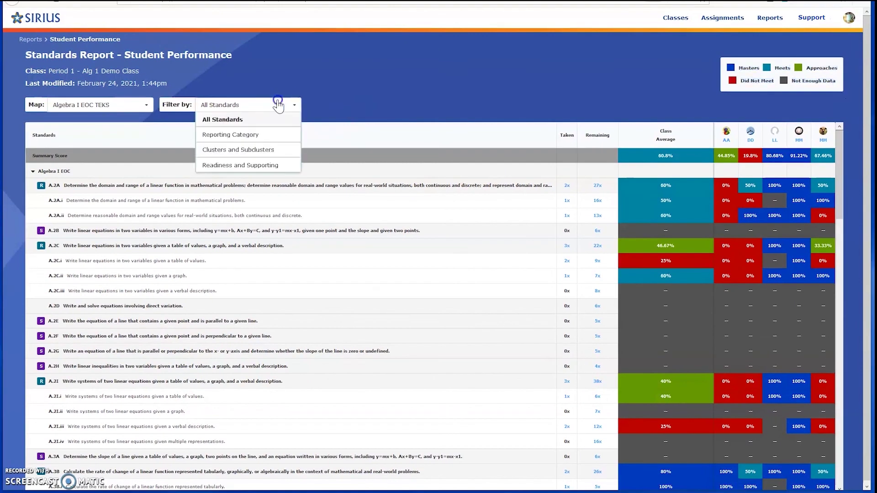
pyautogui.click(270, 135)
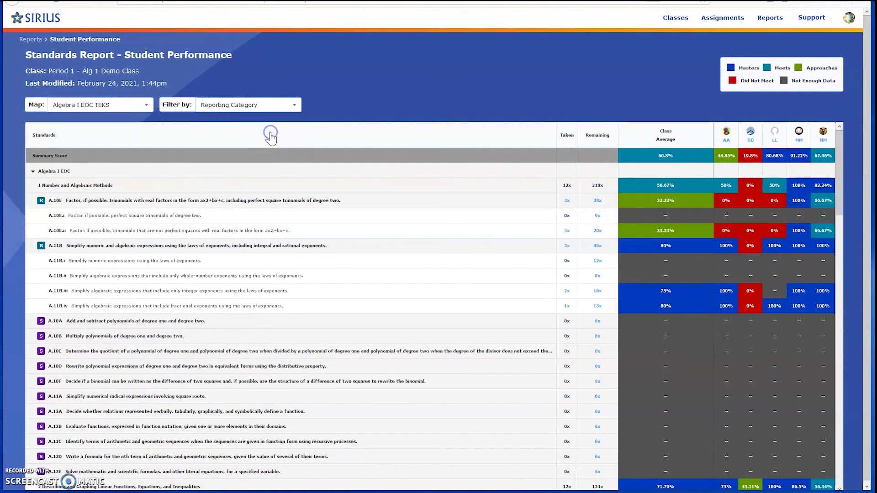
pyautogui.click(263, 105)
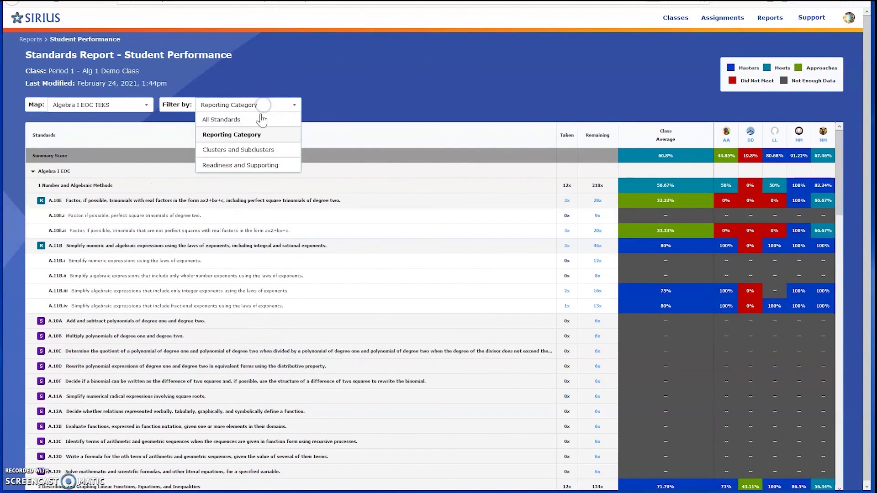
pyautogui.click(254, 150)
pyautogui.click(248, 106)
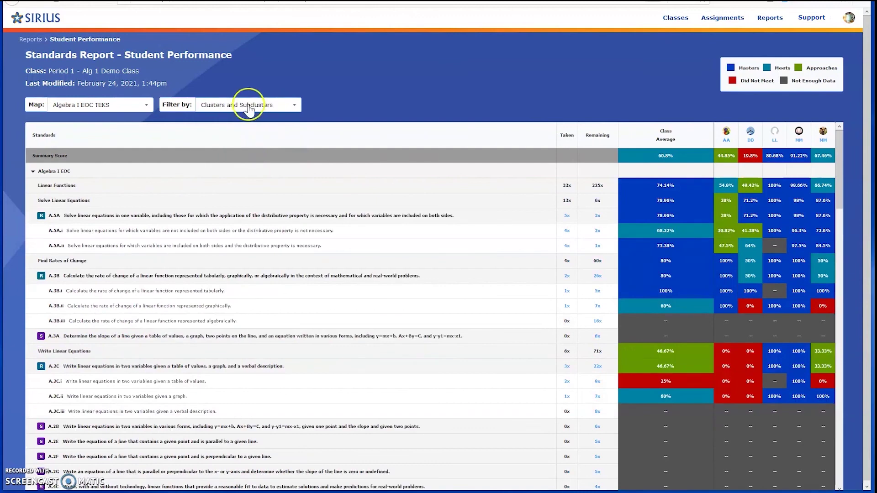
pyautogui.click(244, 168)
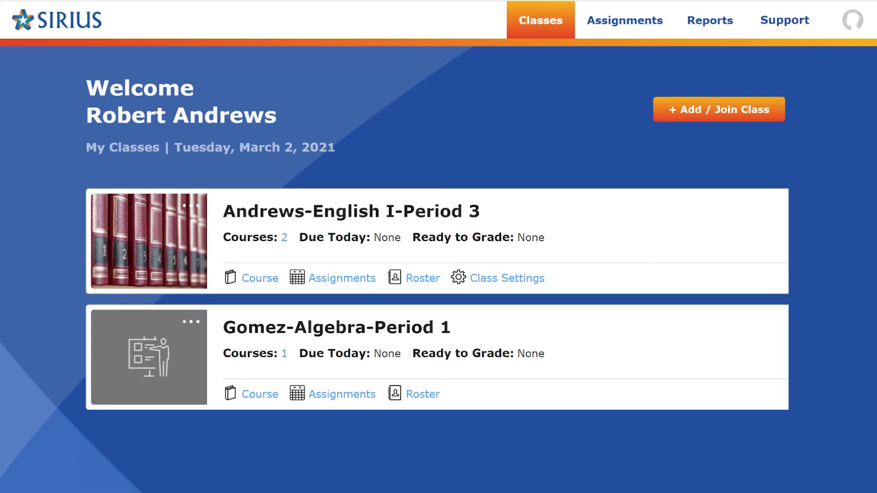
# Step: Open the Sirius Online Support portal from the top navigation bar
pyautogui.click(800, 41)
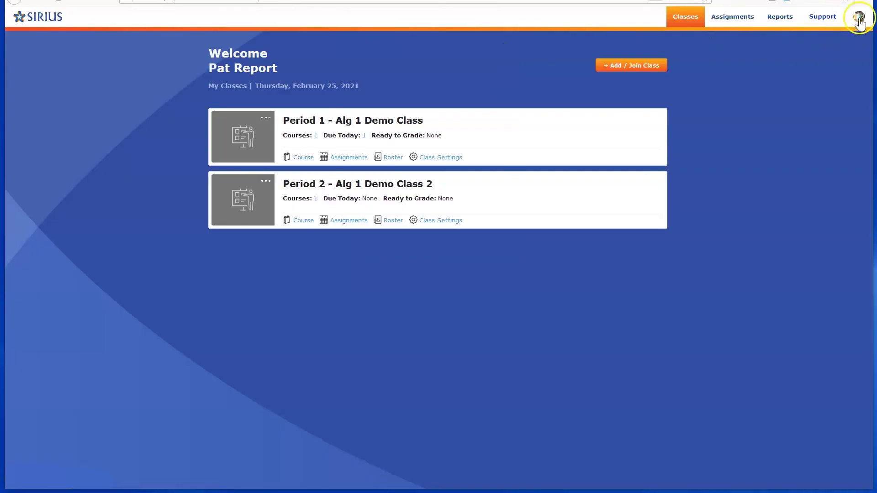
# Step: Open the account Profile page and look at the first and last name fields
pyautogui.click(858, 18)
pyautogui.click(848, 30)
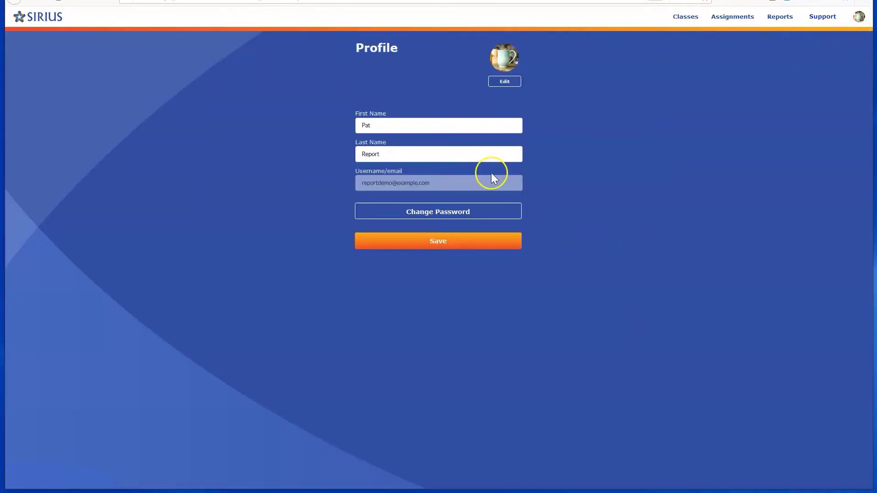
pyautogui.click(433, 128)
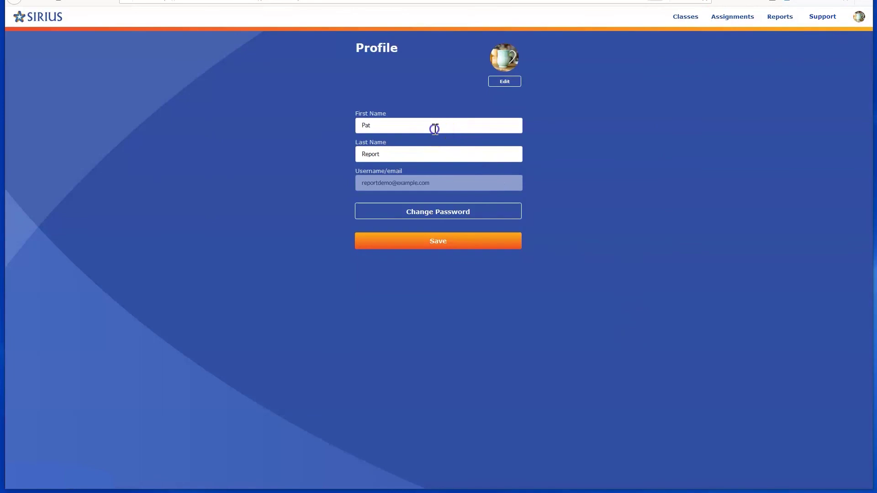
pyautogui.click(422, 151)
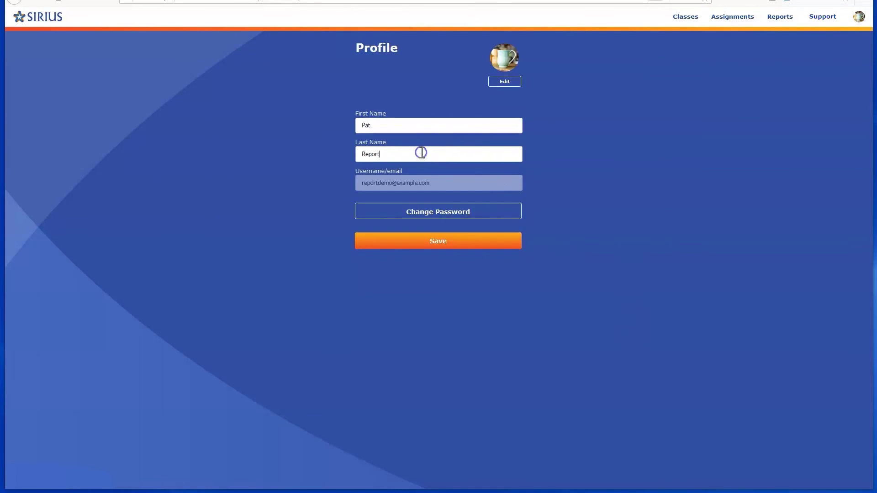
# Step: View the profile picture choices without changing the avatar, then log out of Sirius Online
pyautogui.click(504, 81)
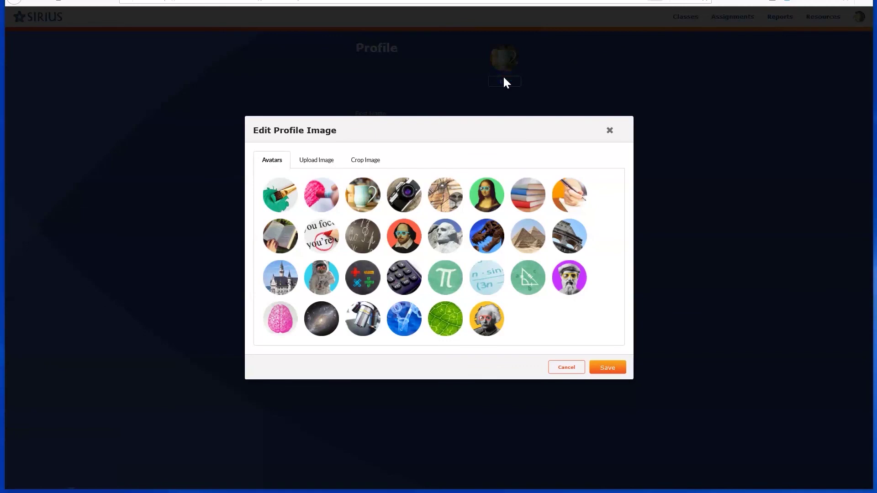
pyautogui.click(608, 130)
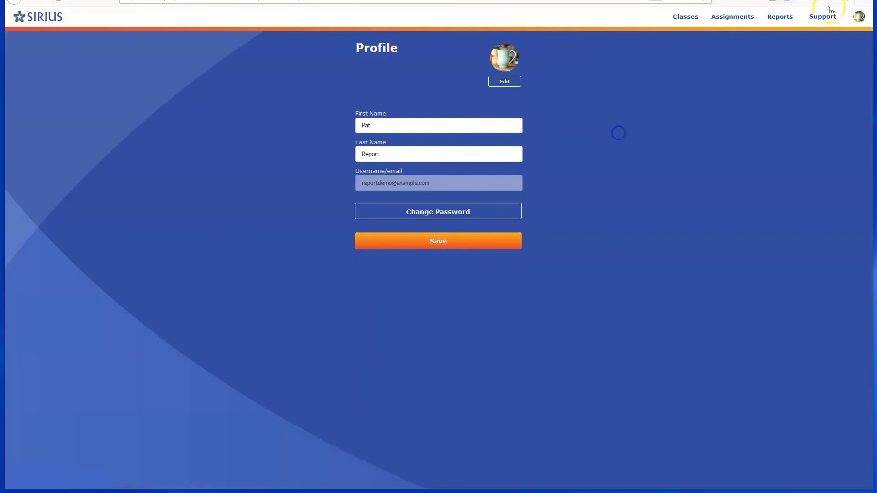
pyautogui.click(858, 17)
pyautogui.click(848, 46)
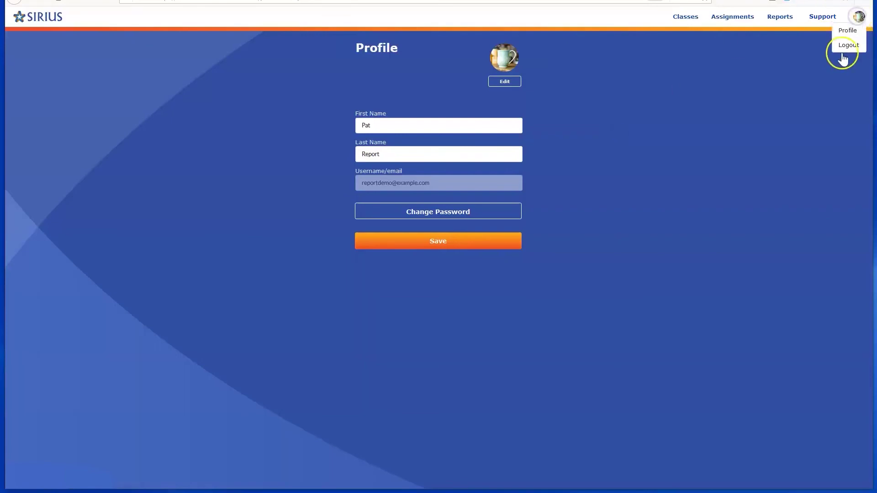